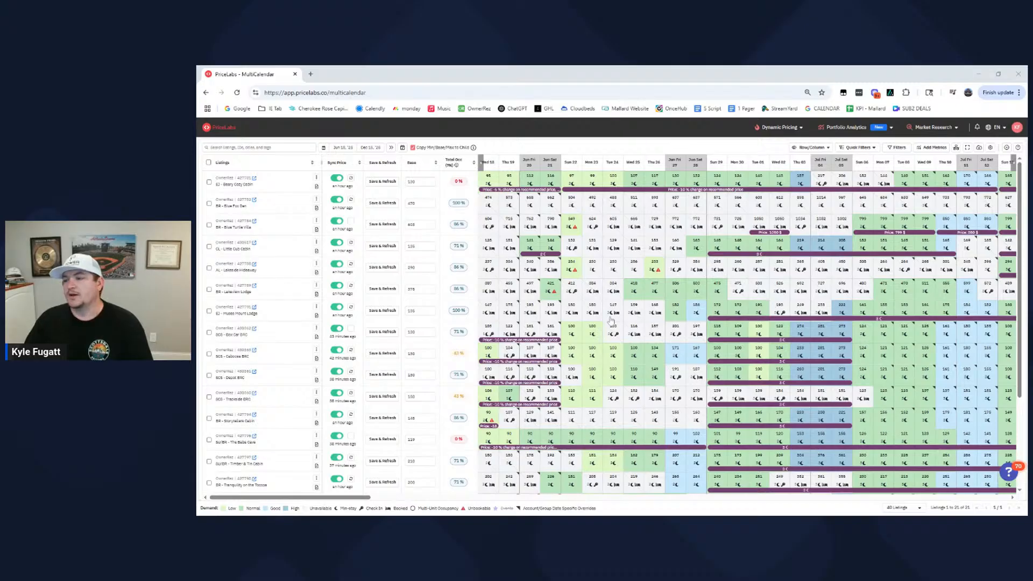
- Review nightly prices, demand levels, bookings and overrides across all listings from mid-June through mid-July
mouse_move(639, 266)
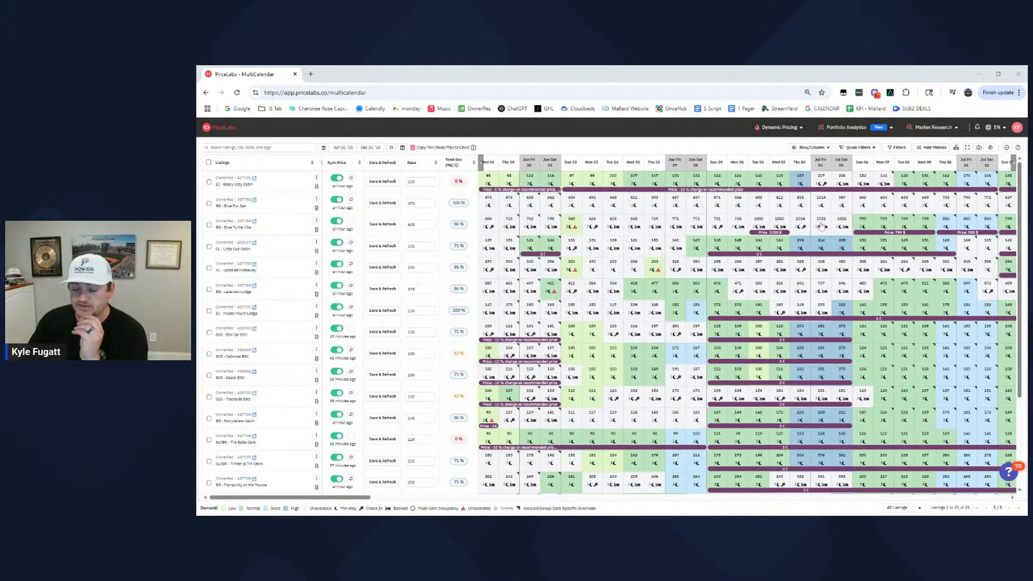
mouse_move(696, 268)
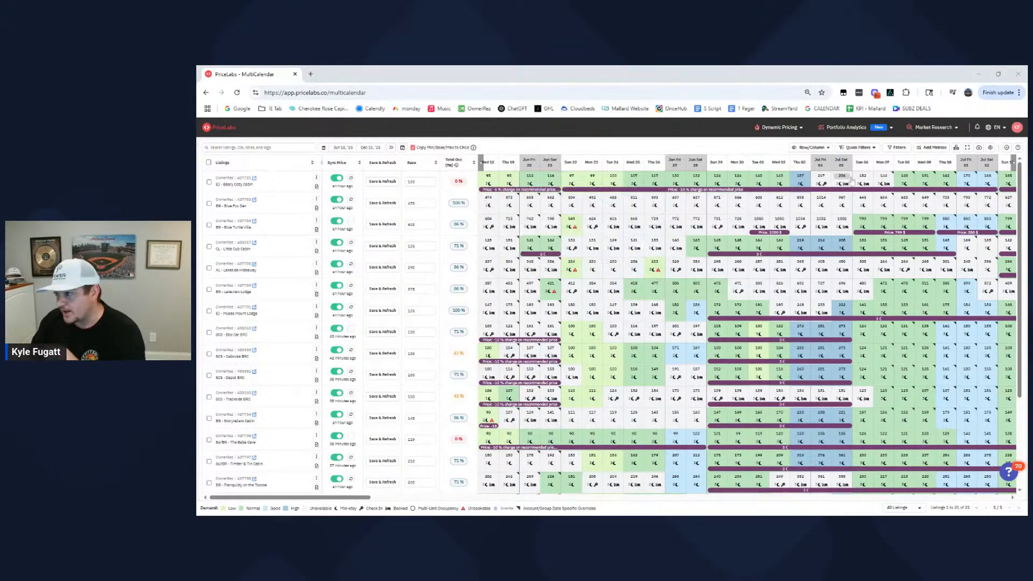
left_click(847, 312)
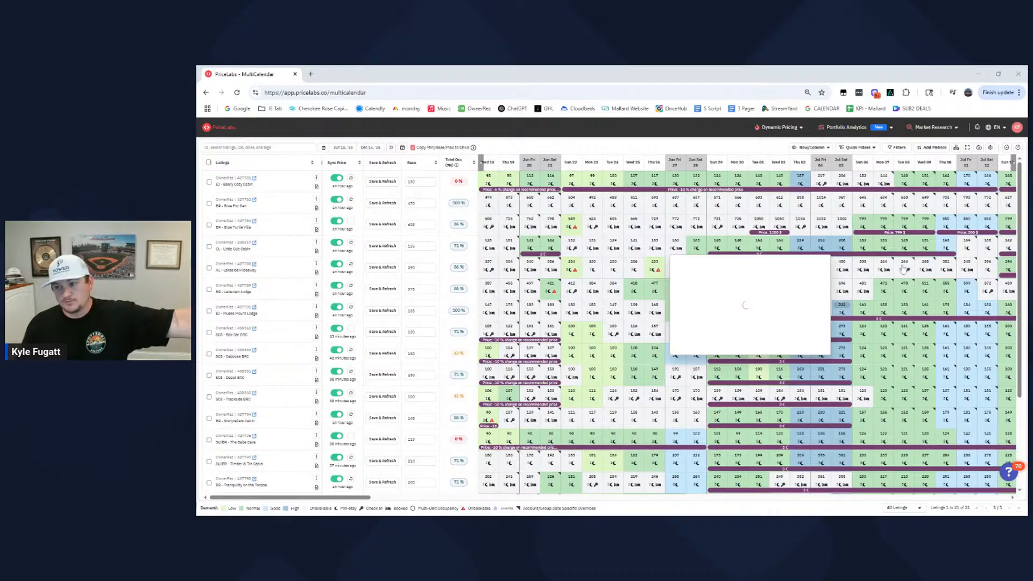
left_click(862, 273)
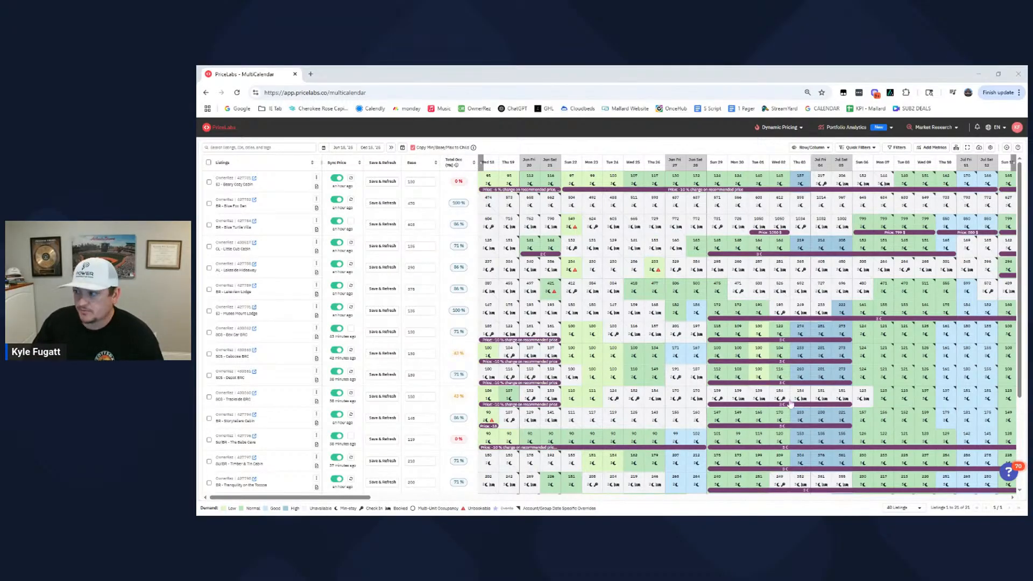
left_click_drag(343, 500, 397, 504)
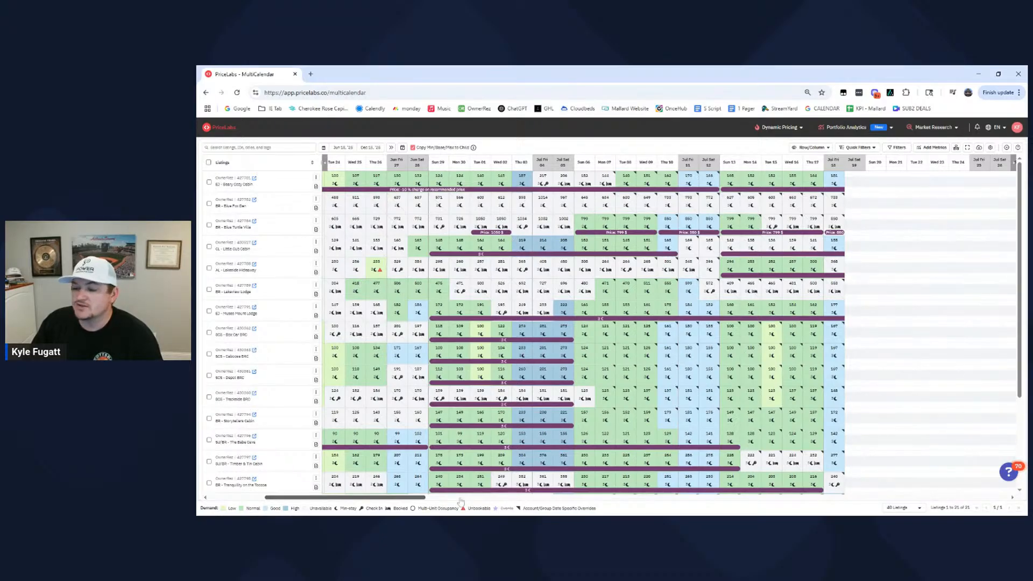
left_click_drag(390, 499, 331, 500)
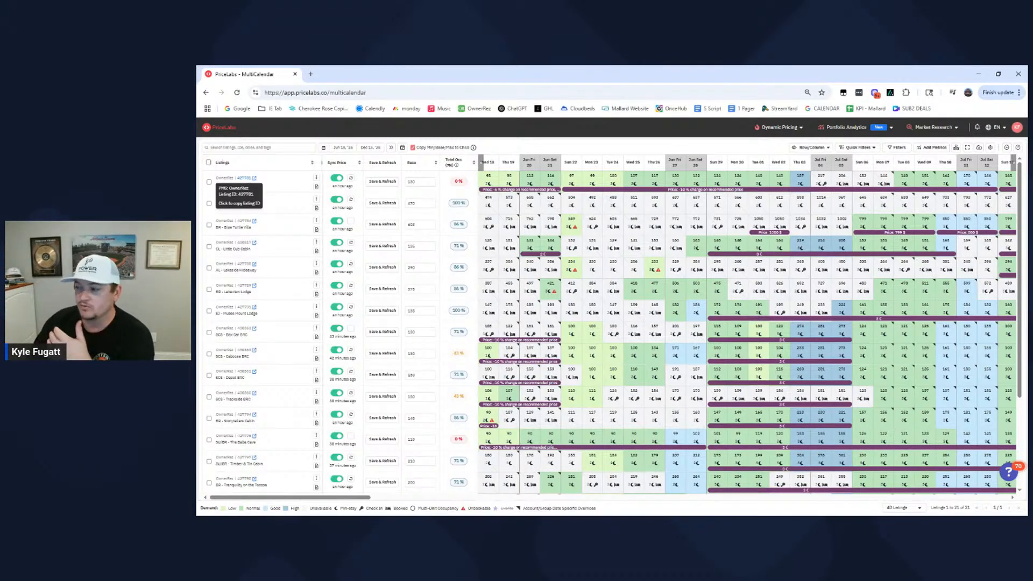
scroll(771, 457, "down", 3)
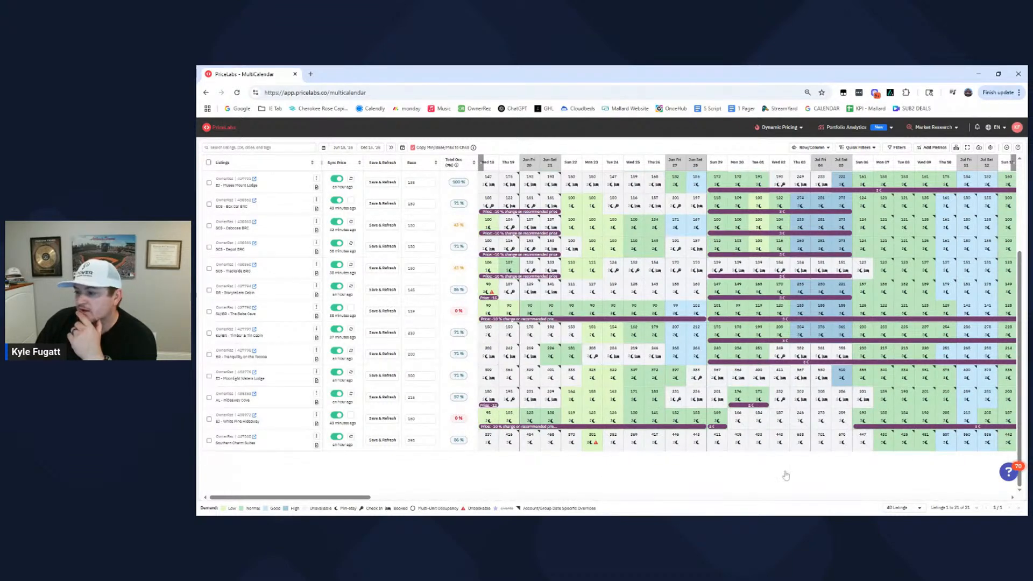
left_click_drag(355, 498, 435, 498)
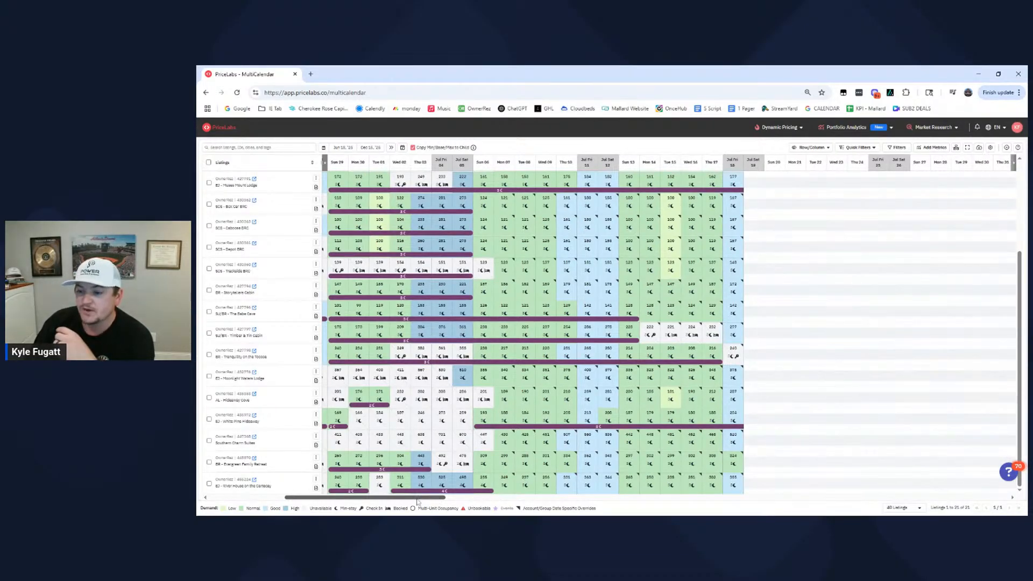
left_click_drag(418, 499, 302, 503)
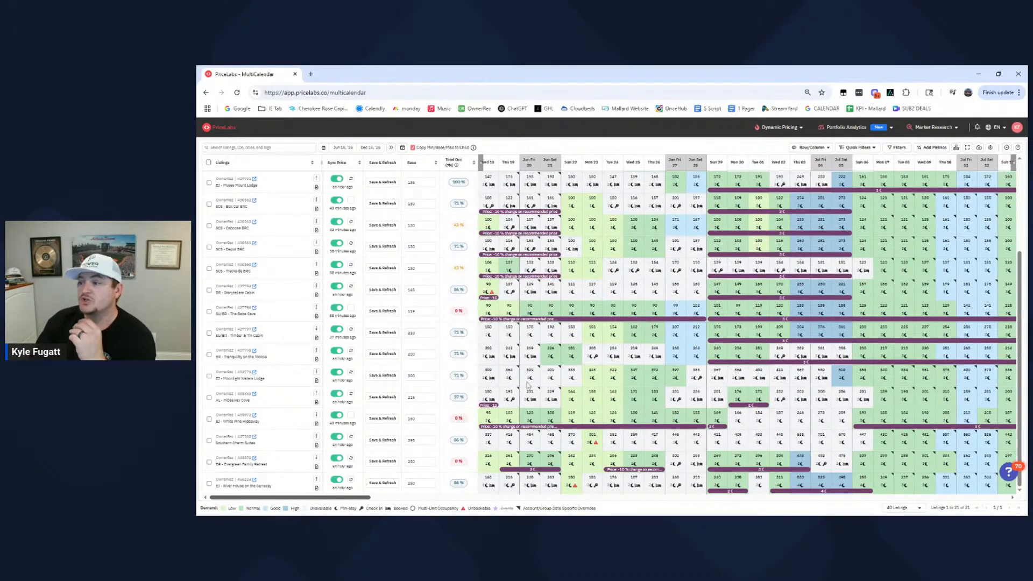
scroll(527, 384, "up", 3)
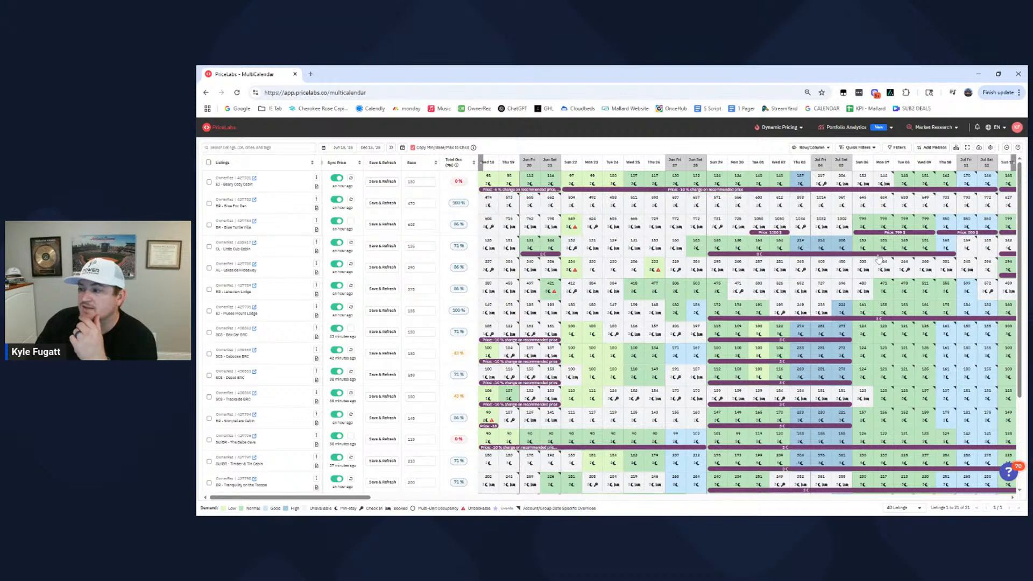
scroll(747, 322, "down", 2)
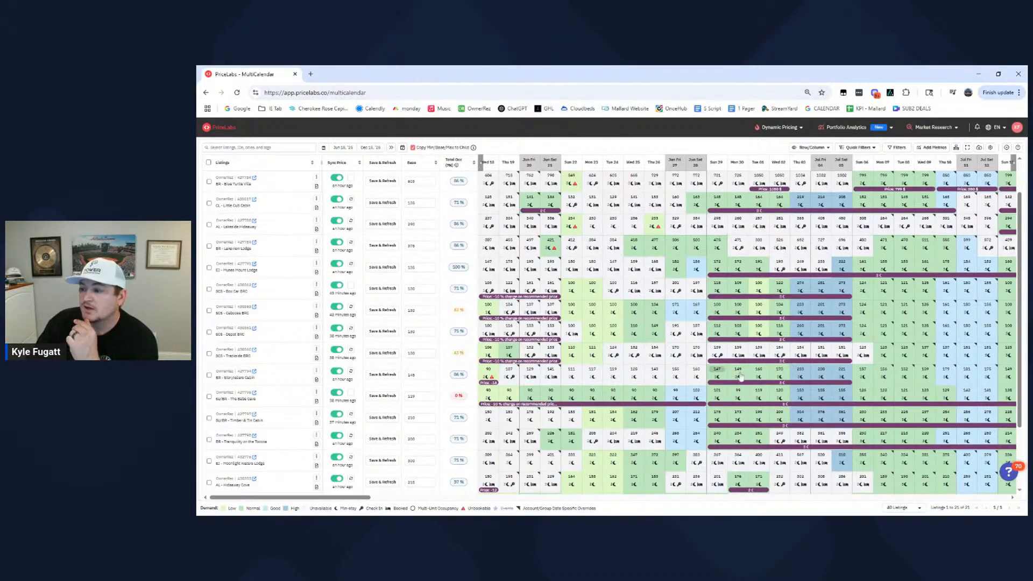
left_click(730, 350)
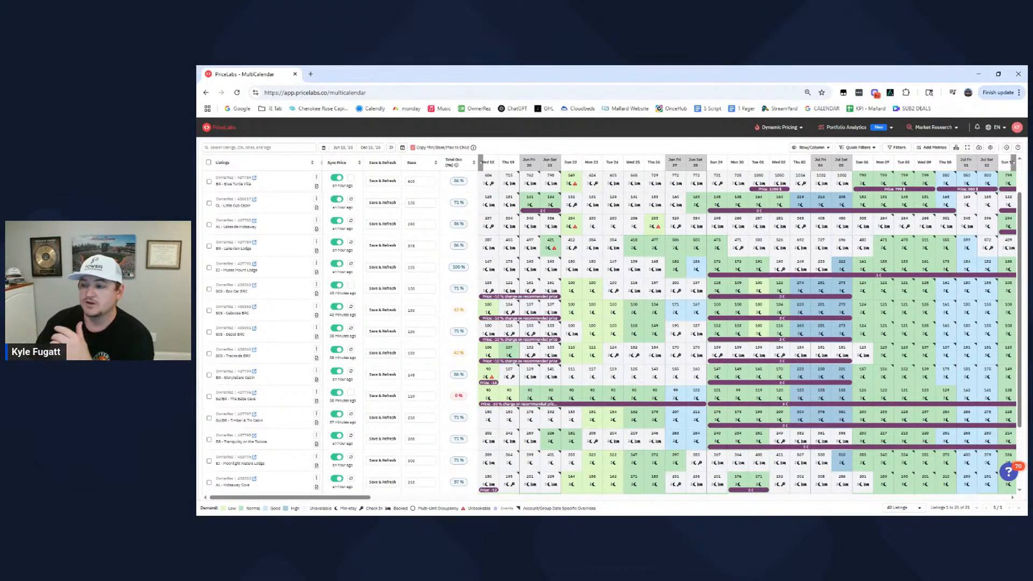
scroll(682, 297, "up", 1)
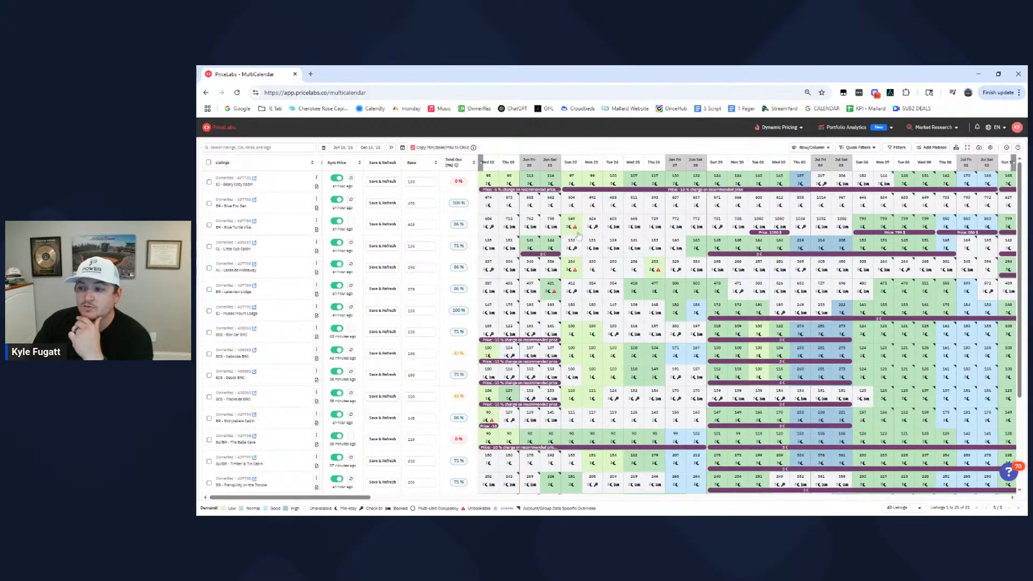
- Examine the unbookable nights around June 21 and 22 and the late-June availability across the listings
mouse_move(573, 232)
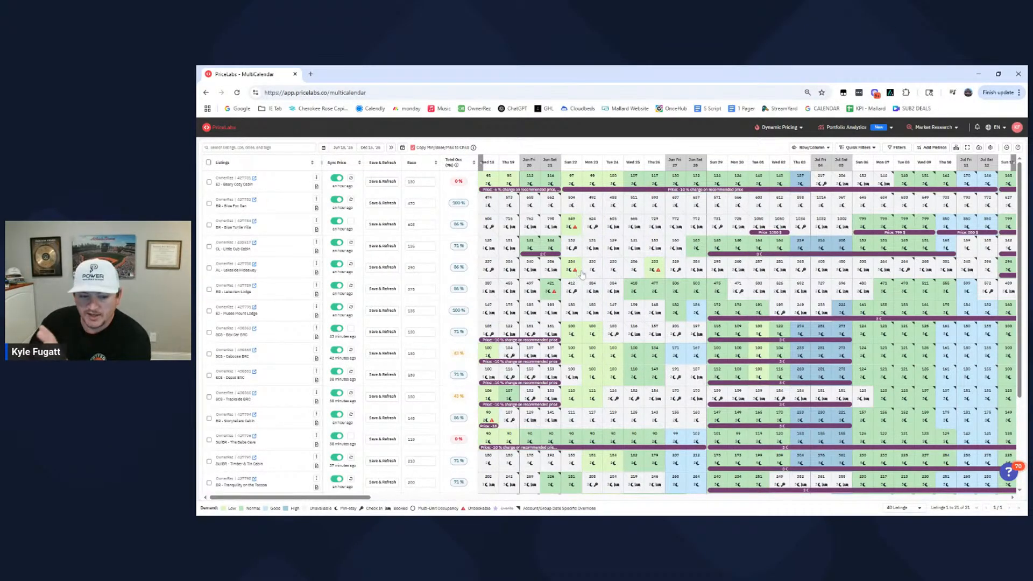
mouse_move(586, 275)
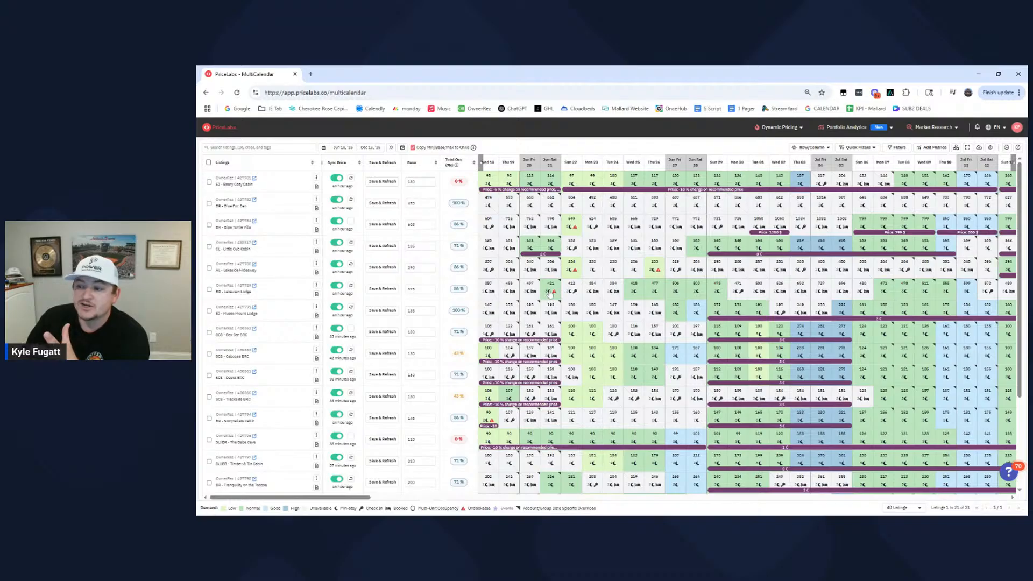
mouse_move(553, 296)
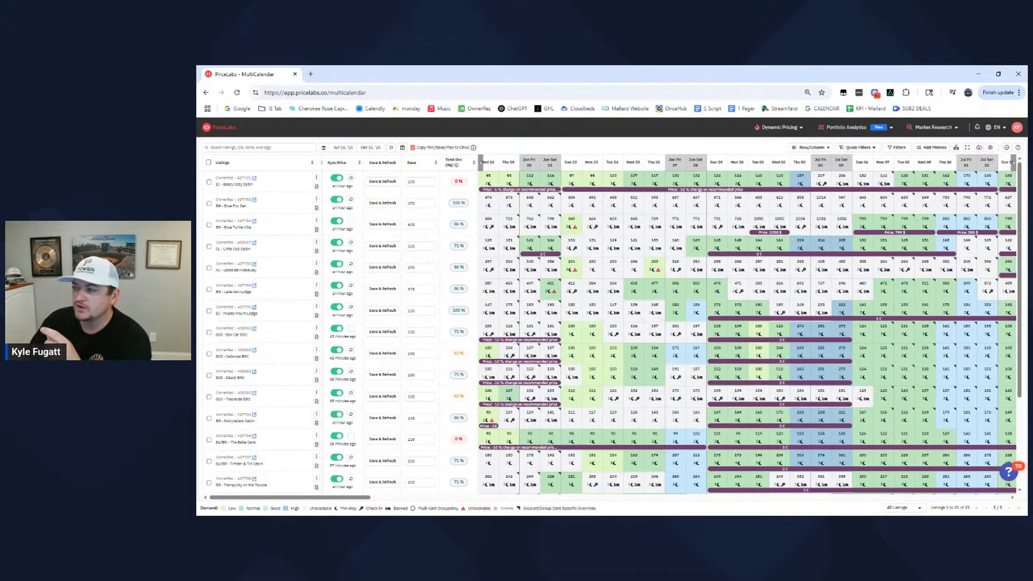
left_click(680, 240)
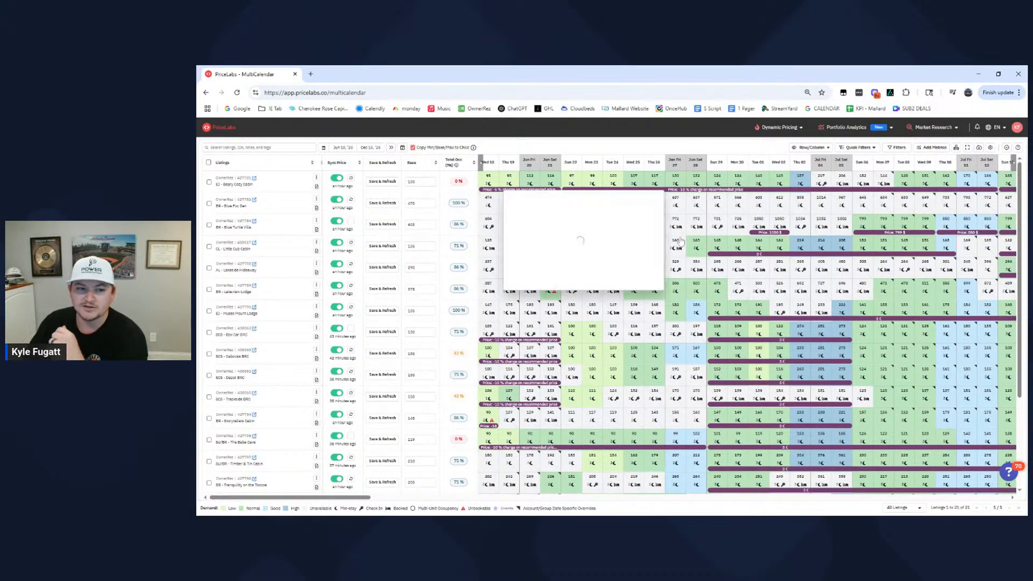
left_click(689, 268)
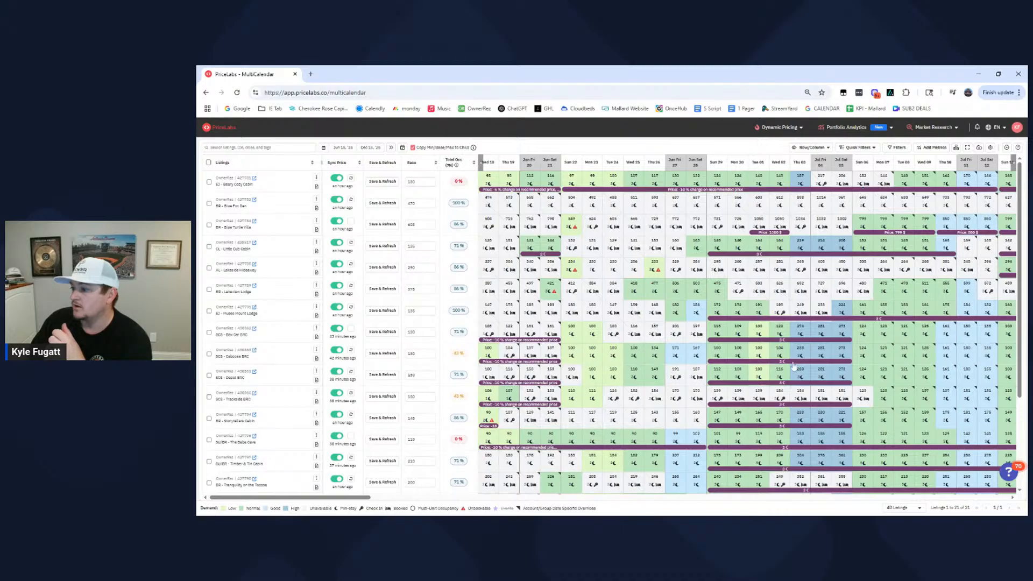
scroll(794, 368, "down", 3)
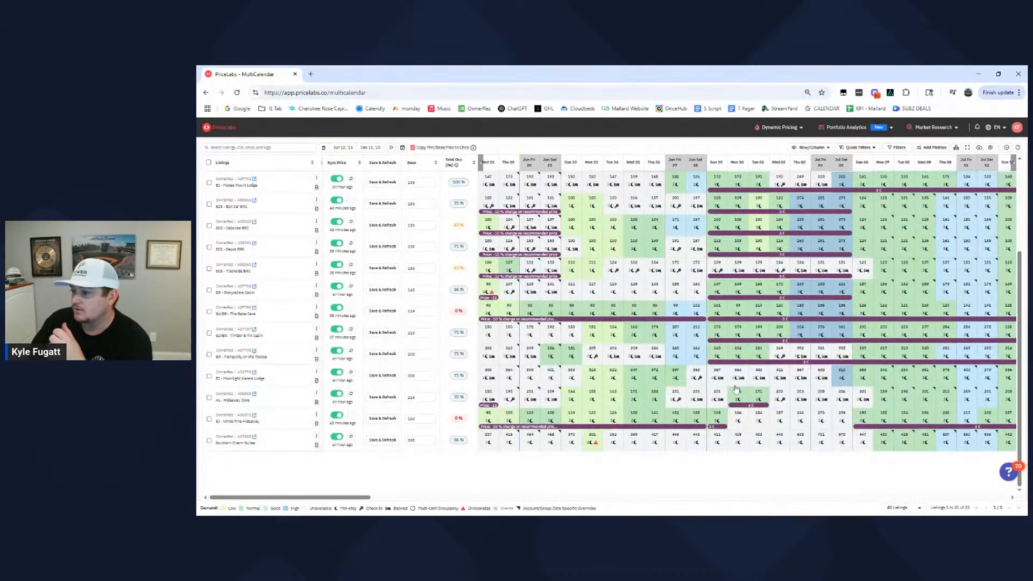
scroll(736, 389, "up", 5)
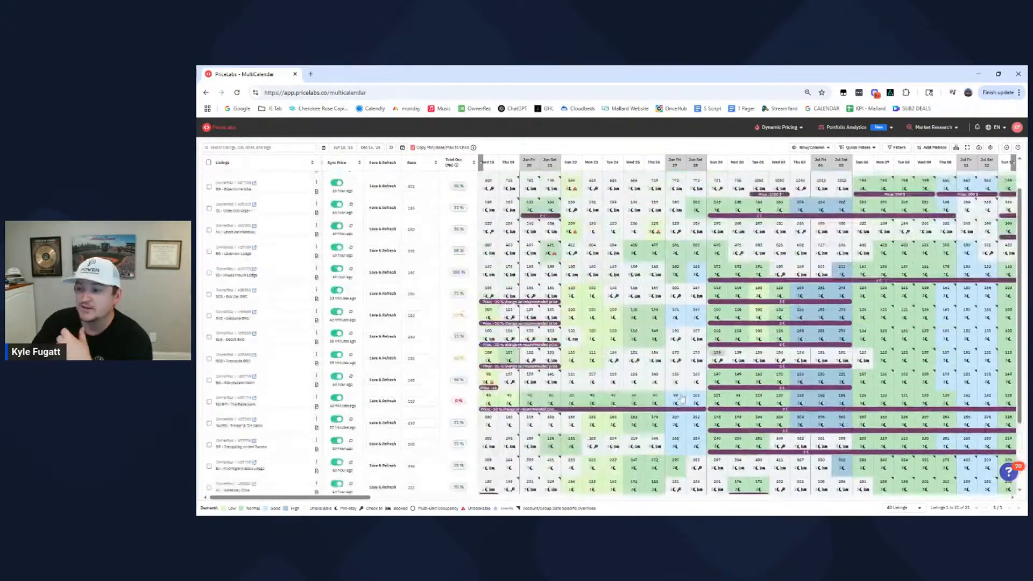
scroll(682, 400, "up", 2)
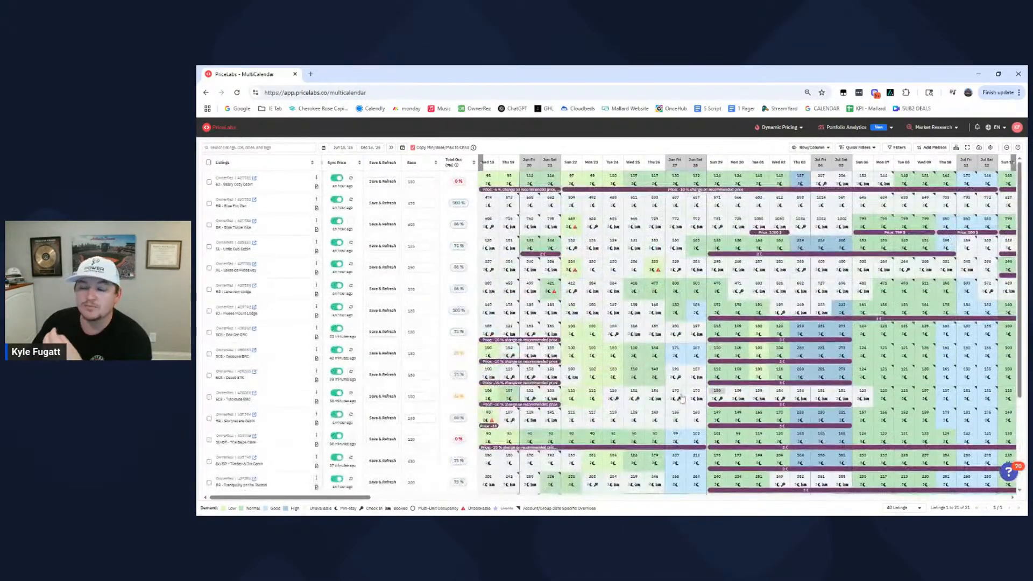
left_click(665, 375)
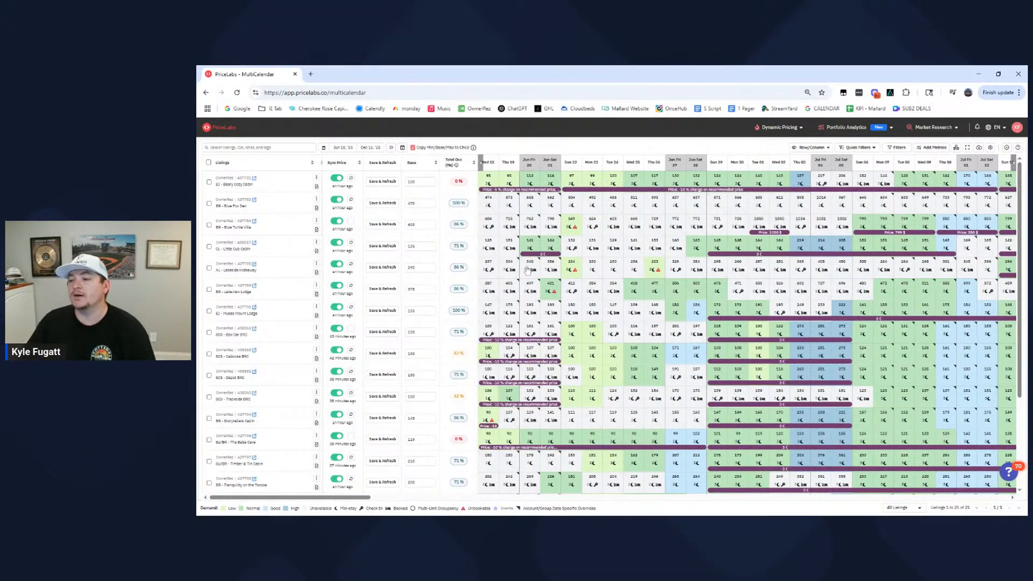
mouse_move(528, 270)
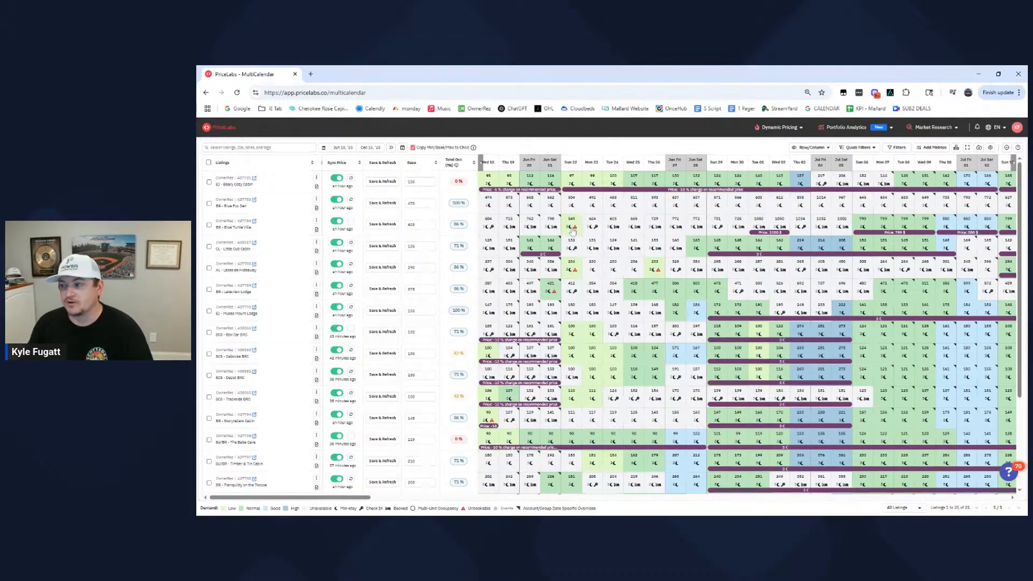
- Look ahead at July rates and compare them with the June occupancy and unbookable nights of the larger listings
left_click_drag(365, 500, 439, 502)
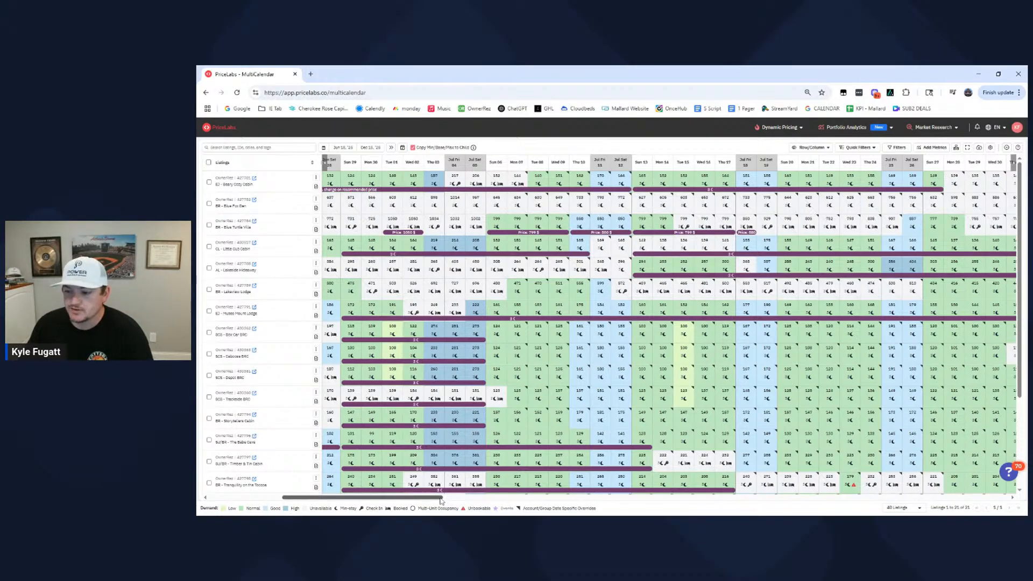
left_click_drag(438, 497, 358, 492)
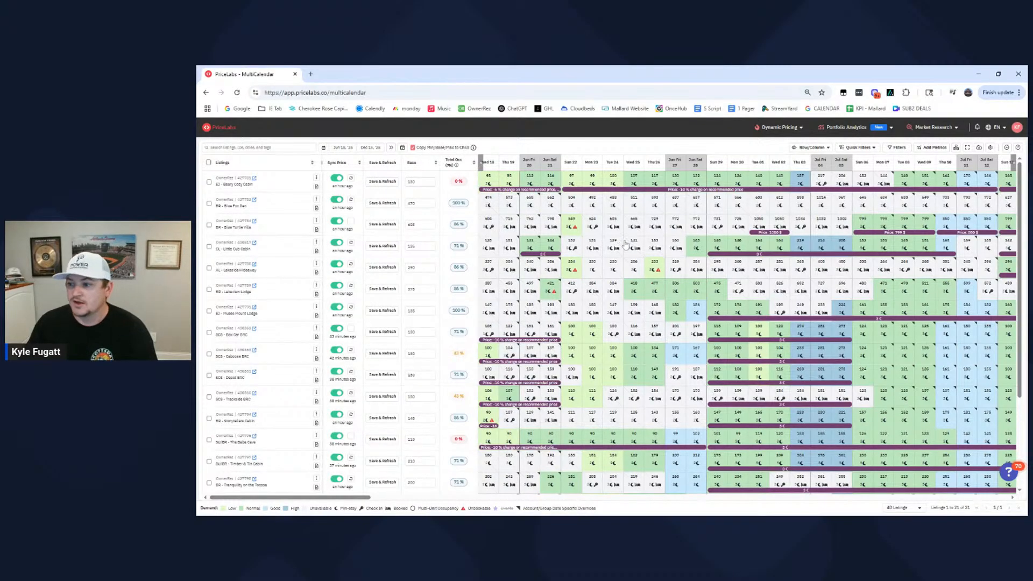
mouse_move(572, 219)
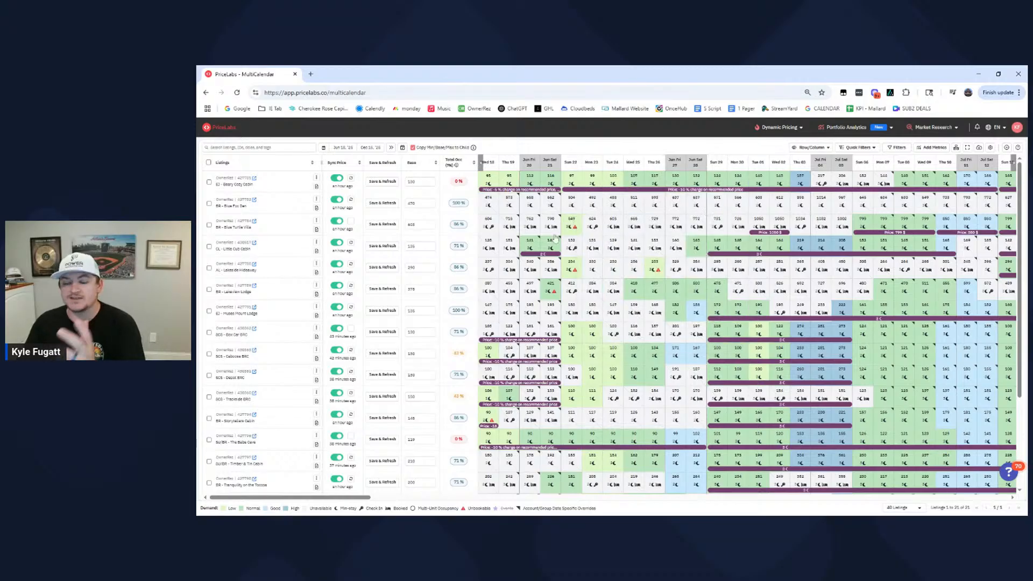
mouse_move(555, 238)
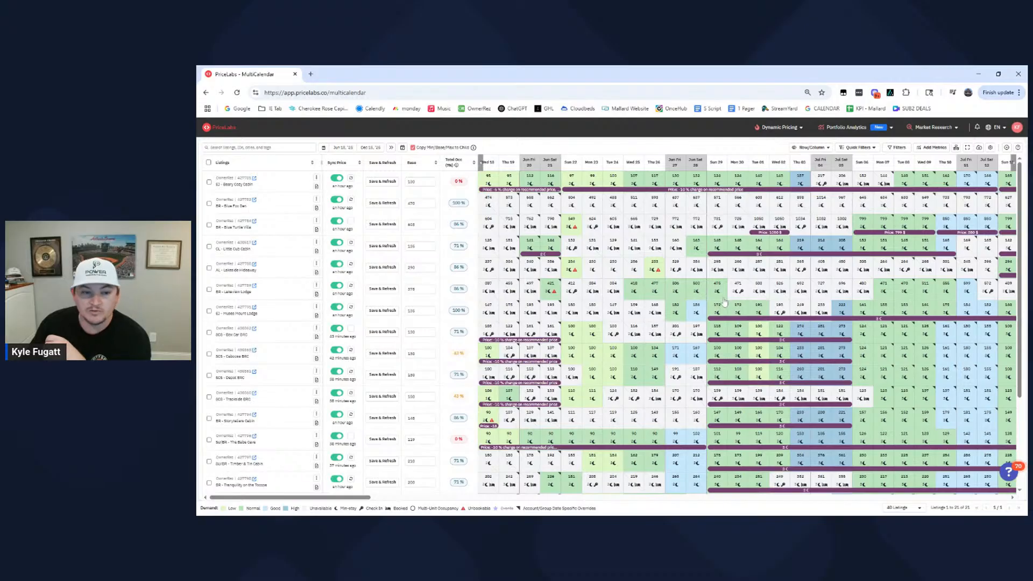
mouse_move(722, 309)
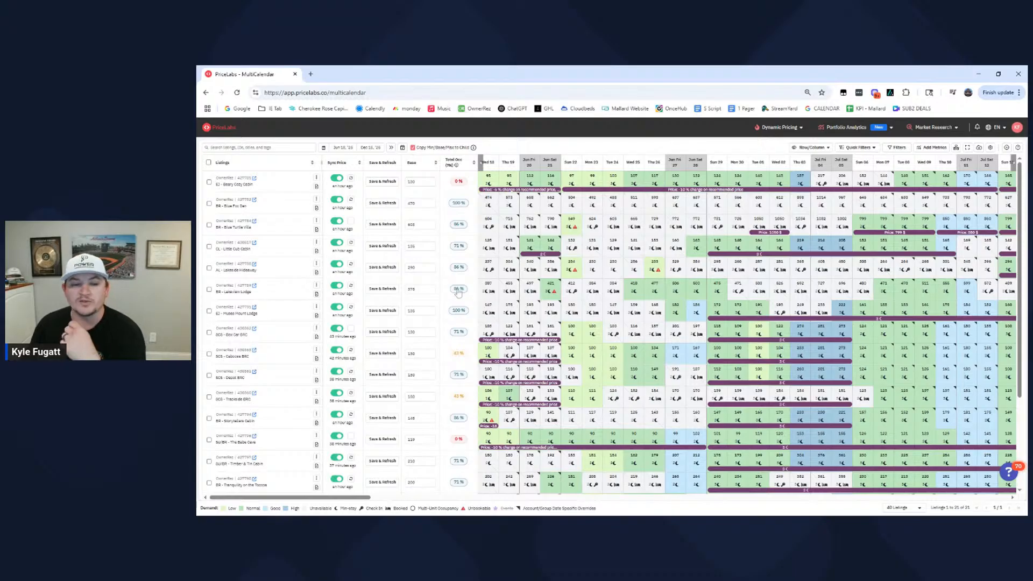
mouse_move(458, 292)
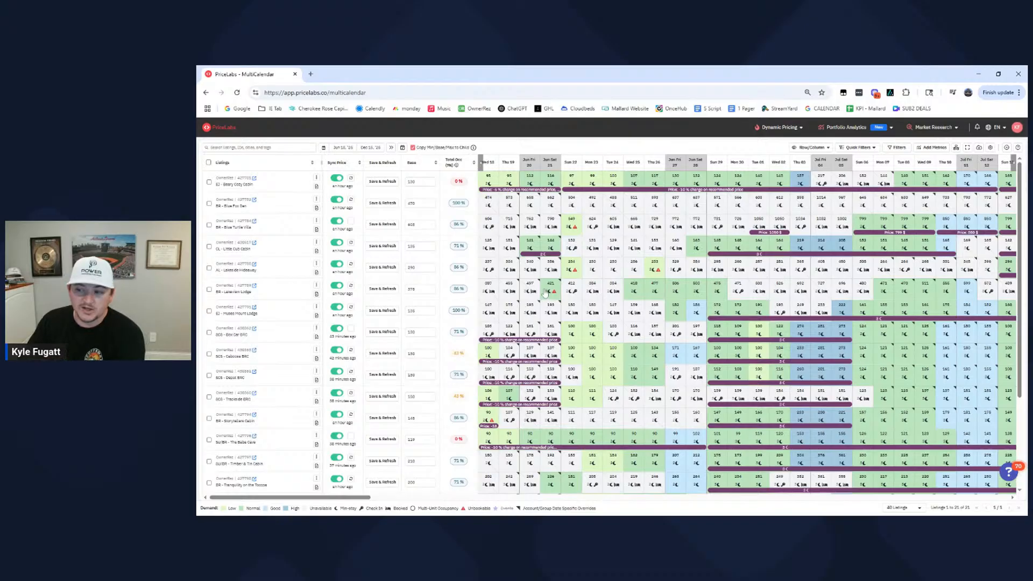
mouse_move(544, 300)
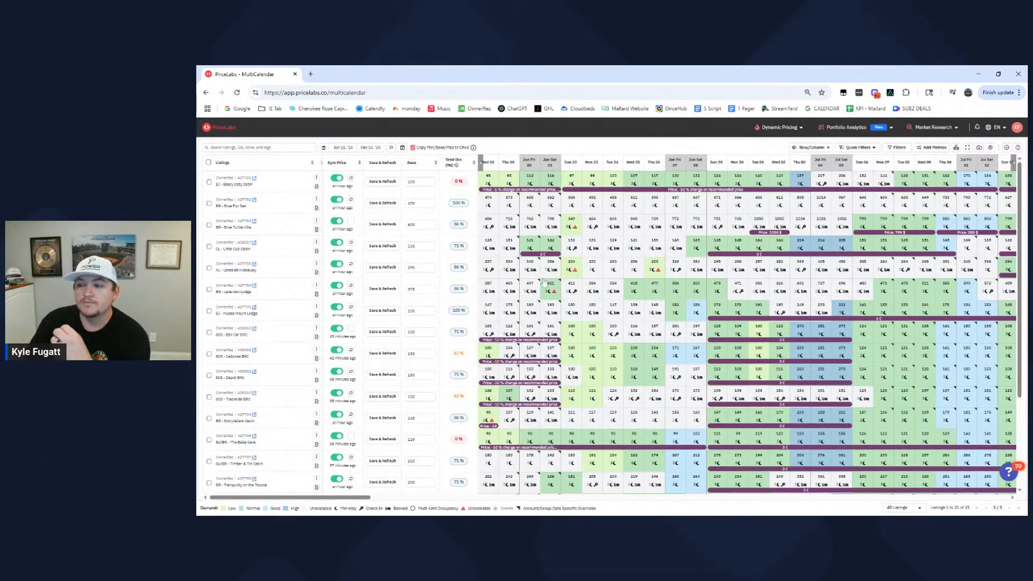
mouse_move(551, 289)
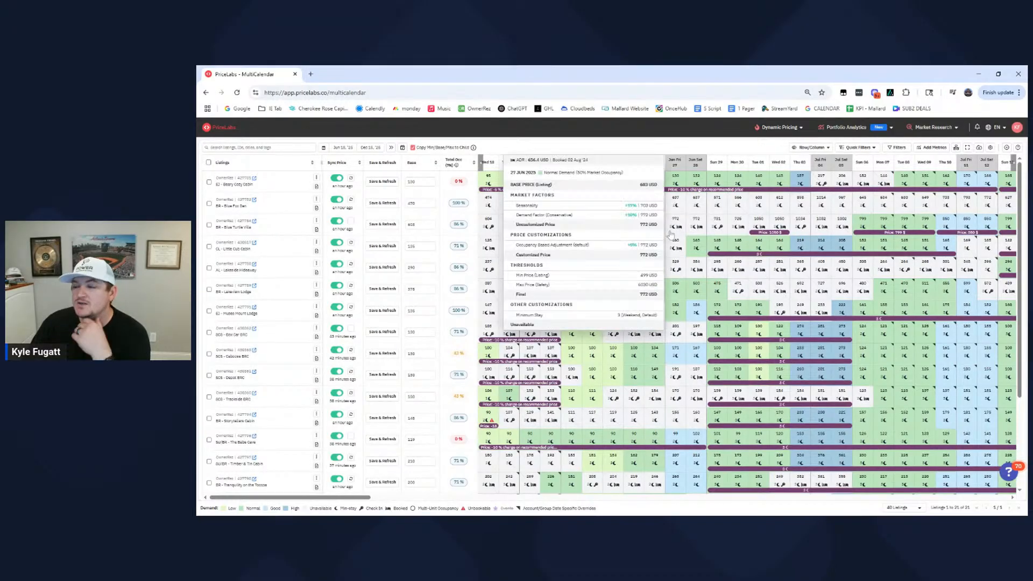
- Inspect the June 27 price breakdown of BR - Blue Turtle Villa and open that listing's pricing calendar
mouse_move(679, 233)
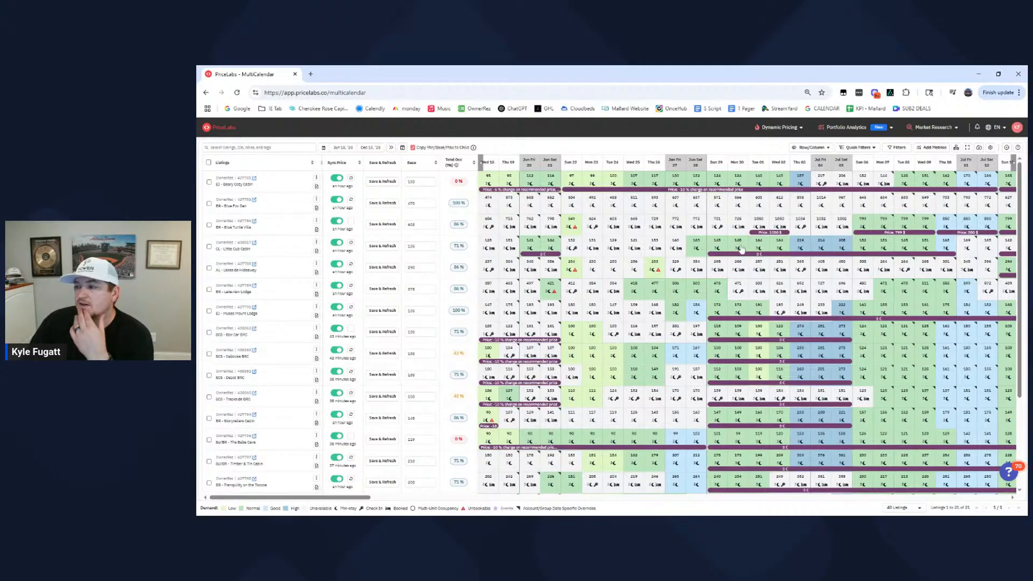
mouse_move(736, 246)
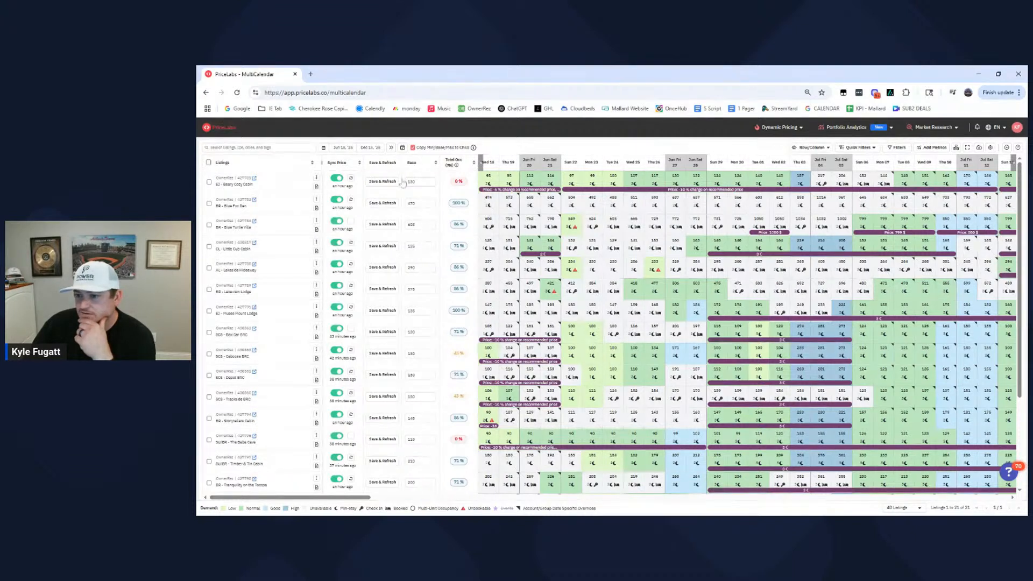
left_click(316, 221)
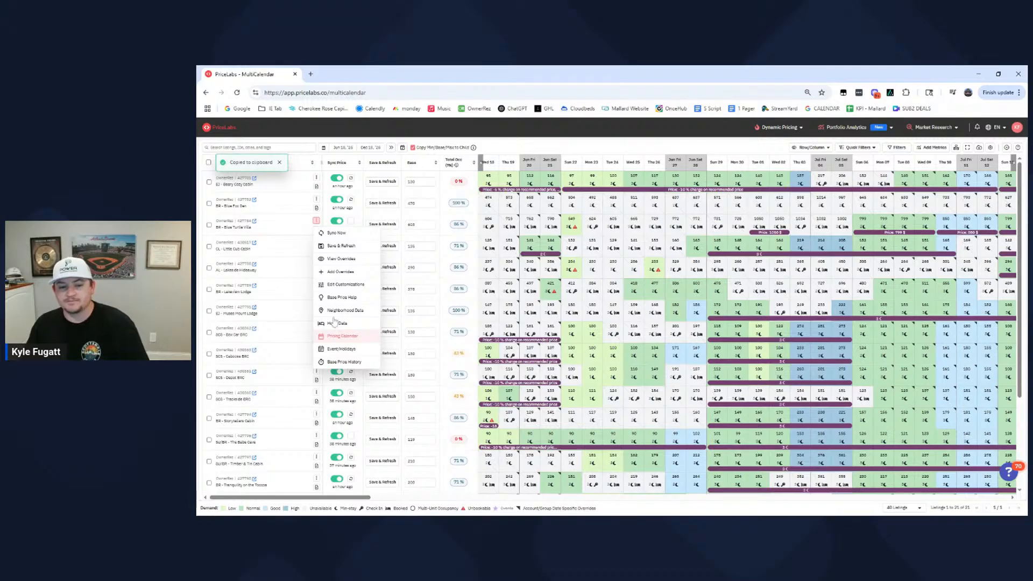
left_click(342, 335)
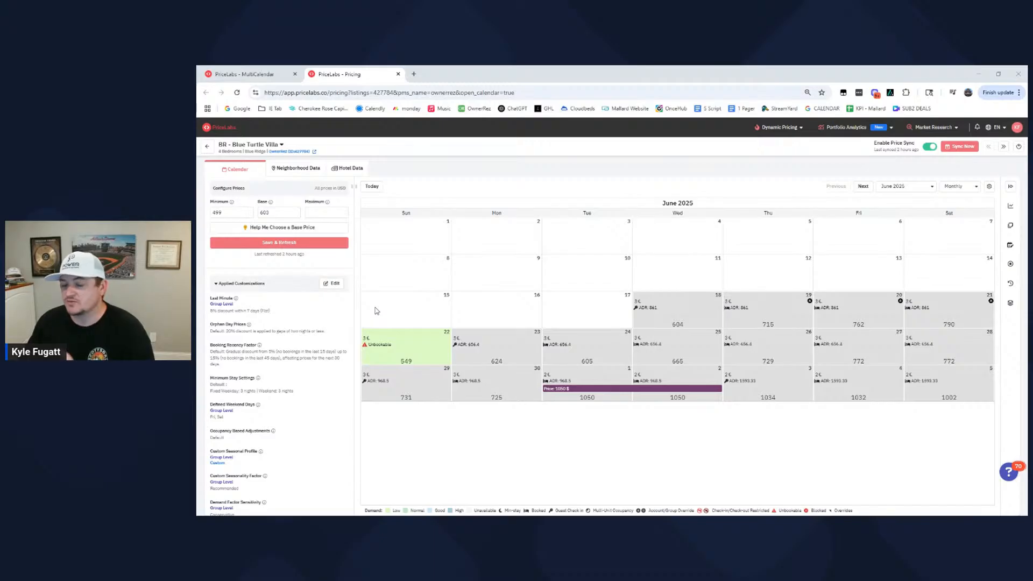
- Check the neighborhood prices and occupancy of Blue Turtle Villa and switch to the BR - Tranquility on the Toccoa listing
mouse_move(587, 401)
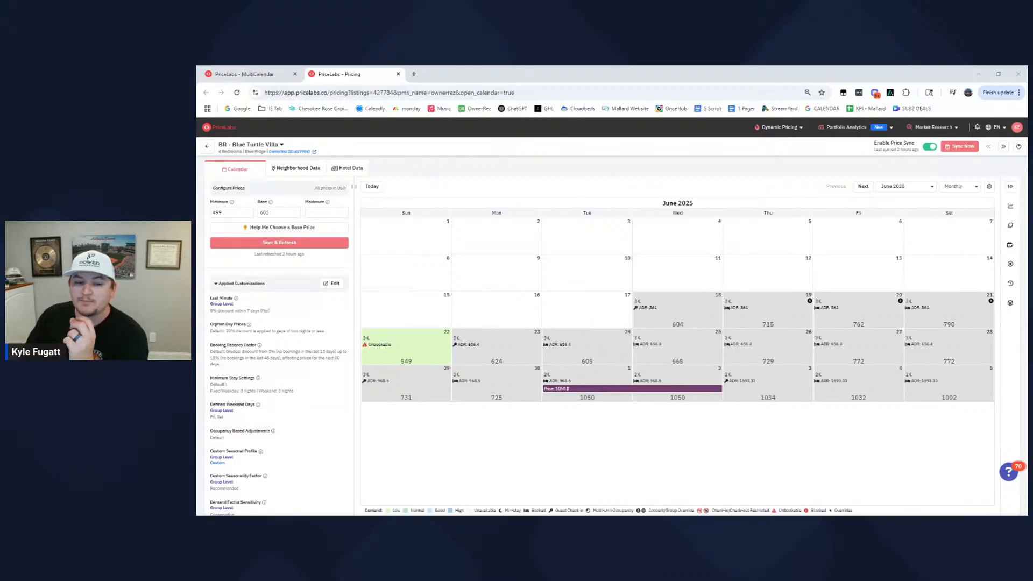
left_click(299, 170)
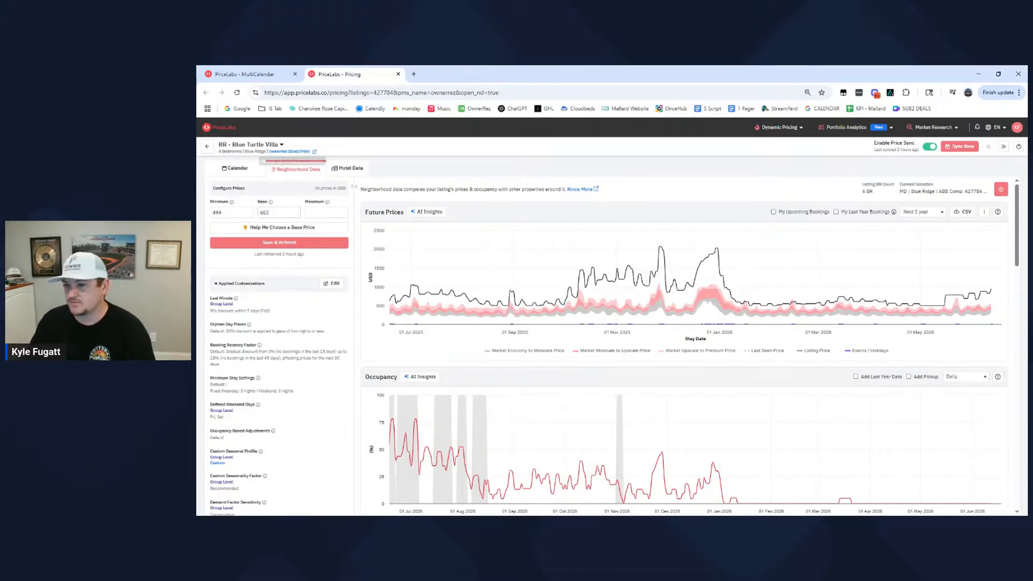
left_click(237, 146)
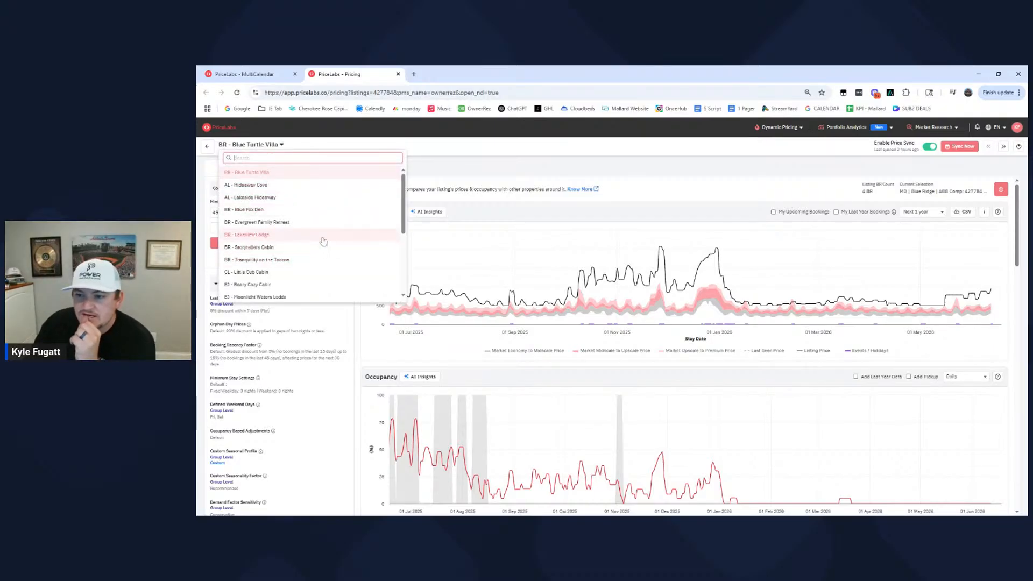
left_click(319, 262)
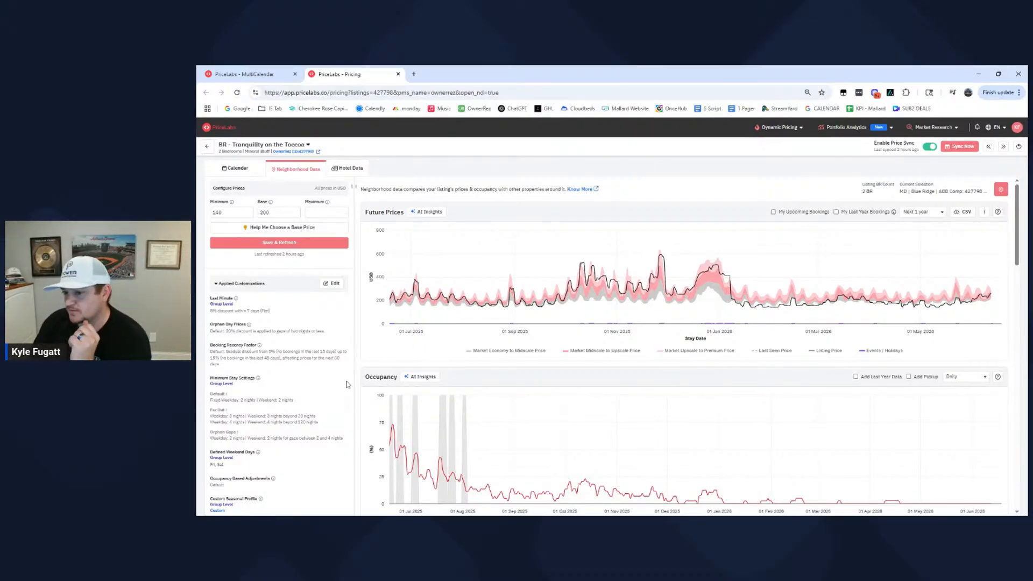
- Examine the listing's Seasonality Factor Sensitivity customization and its listing-level override, and close the customizations without saving
left_click(333, 285)
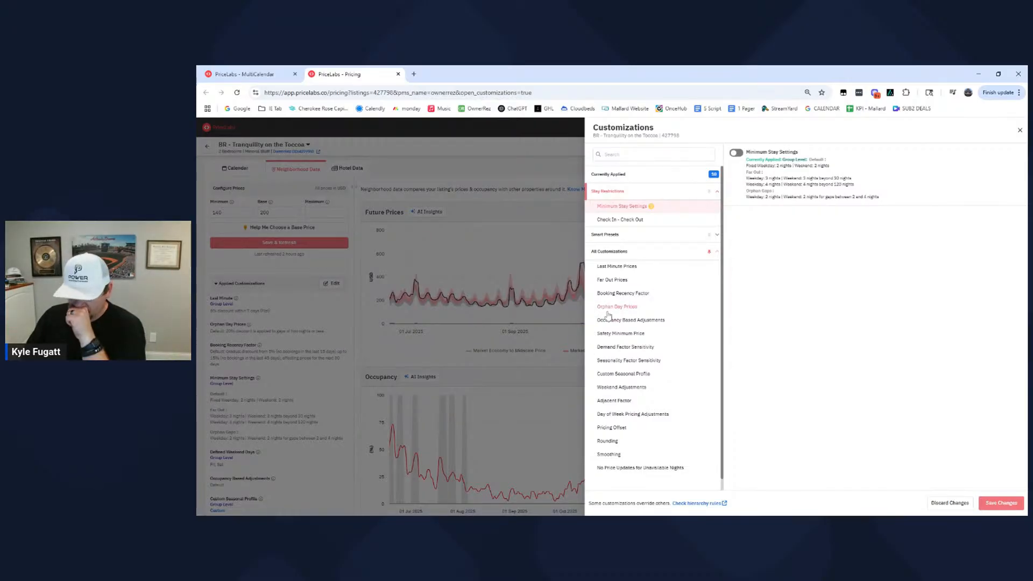
left_click(625, 362)
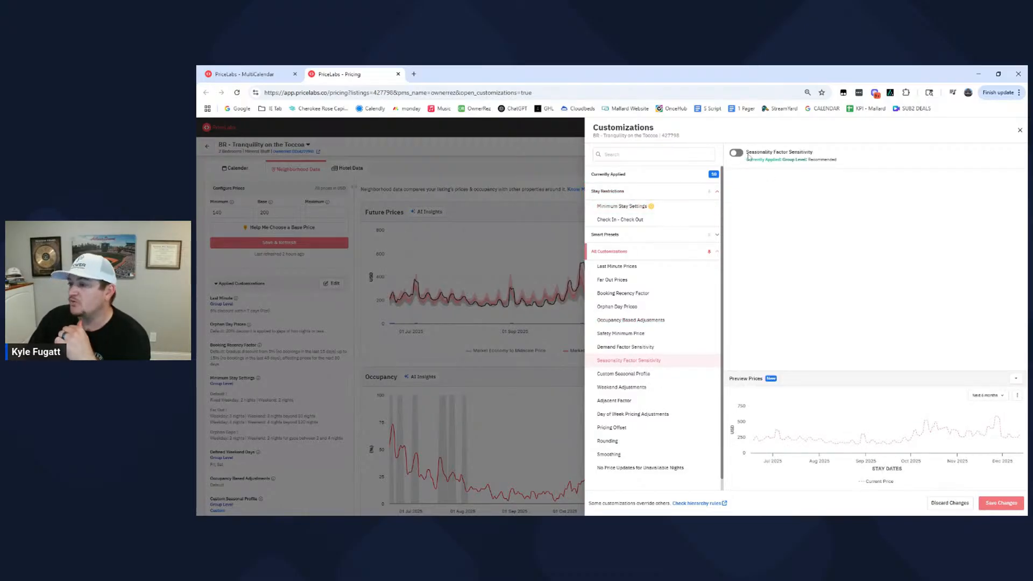
left_click_drag(760, 153, 827, 157)
left_click(827, 157)
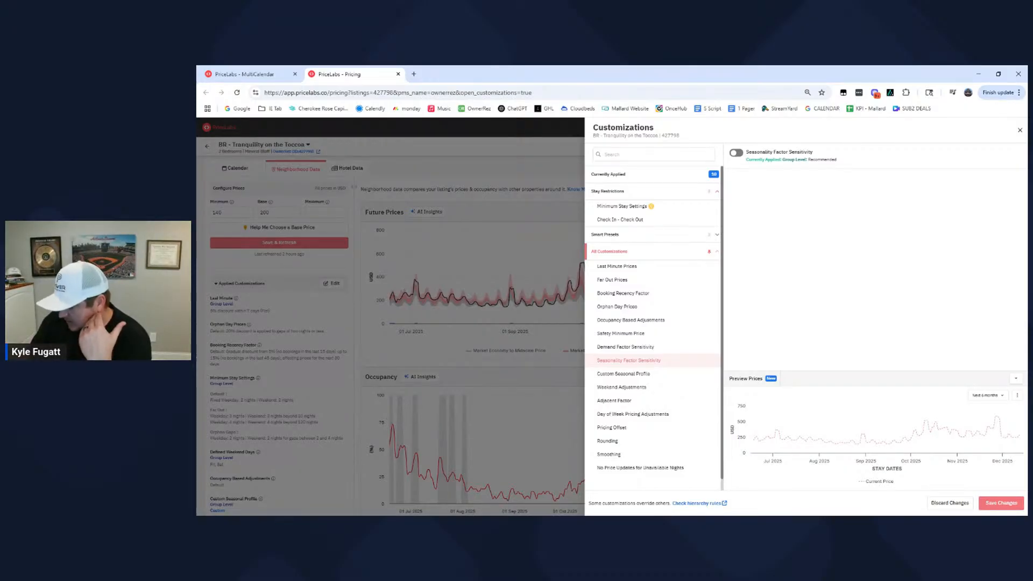
left_click_drag(776, 160, 825, 159)
left_click(838, 162)
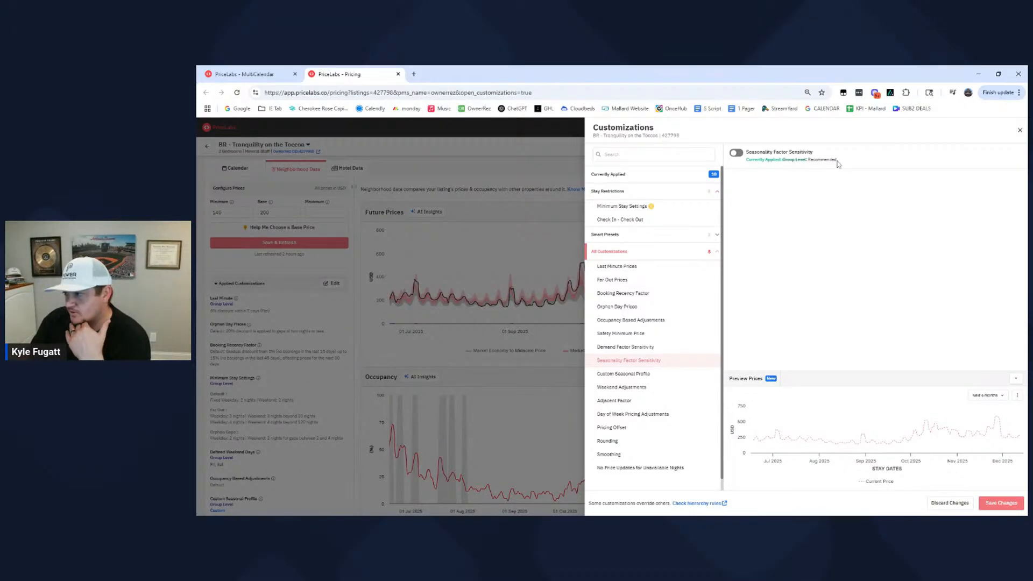
left_click(737, 153)
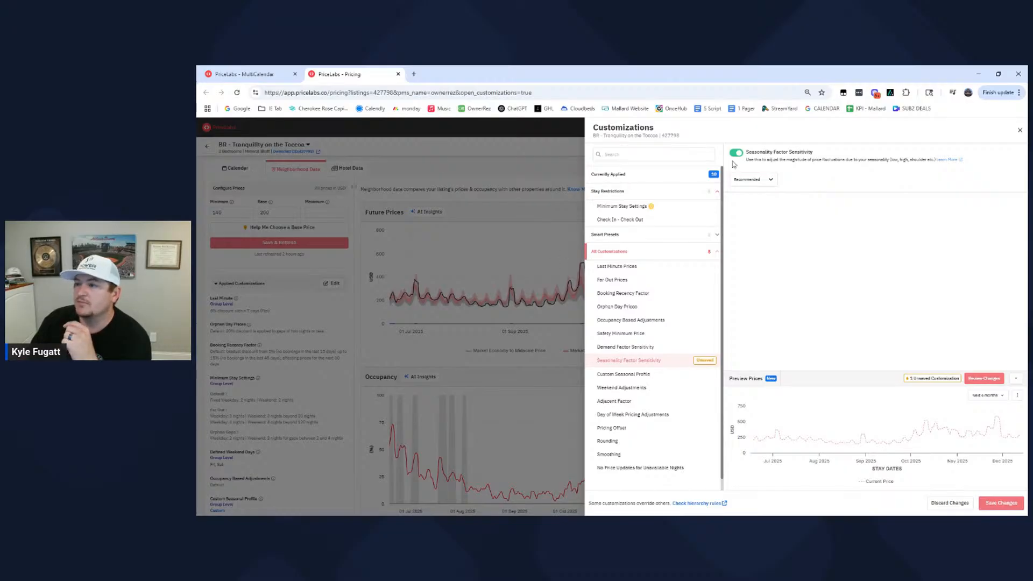
left_click(1019, 130)
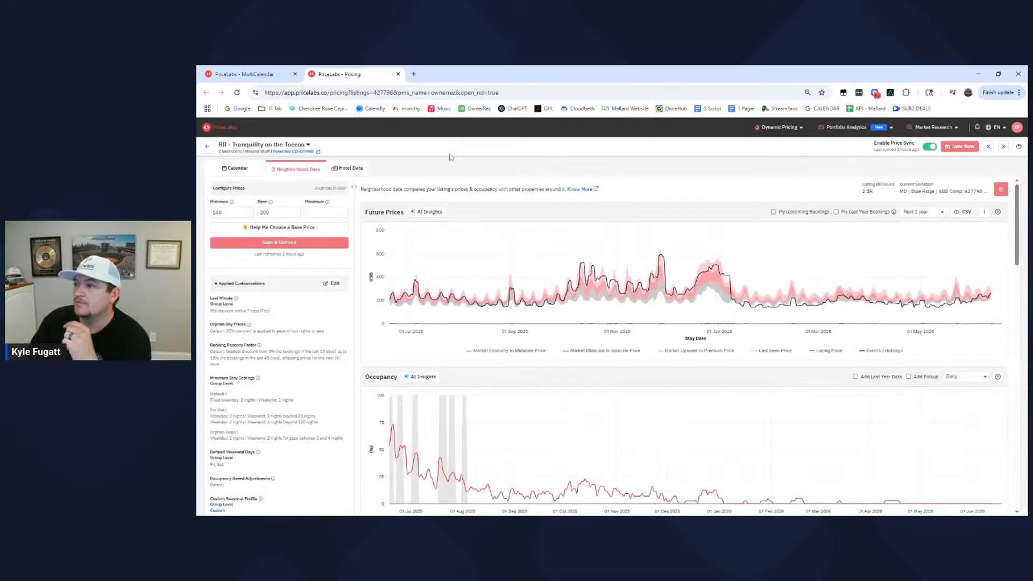
- Review the listing's June 2025 calendar rates and recheck the Seasonality Factor Sensitivity override without saving it
left_click(229, 170)
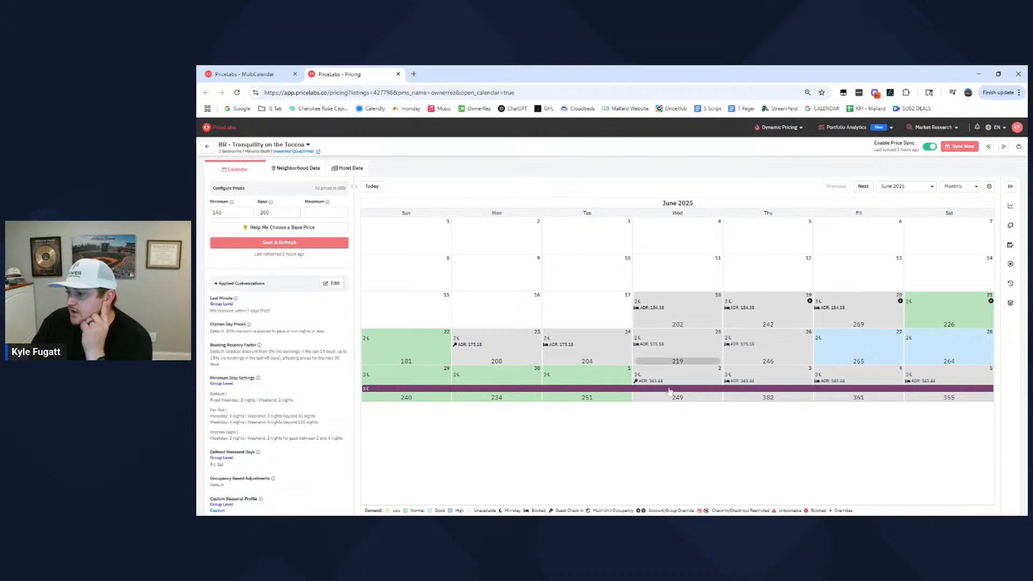
mouse_move(950, 363)
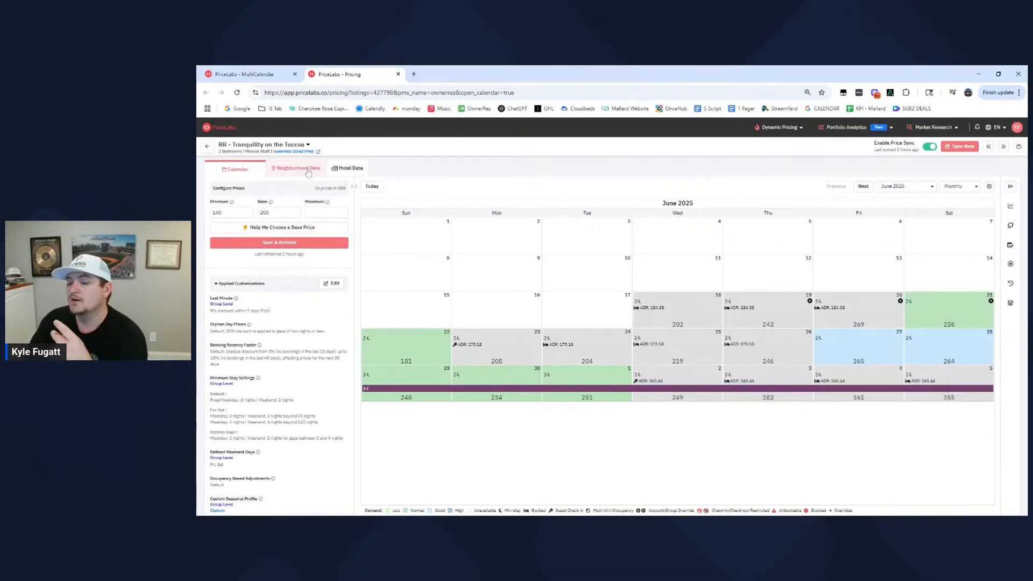
left_click(332, 283)
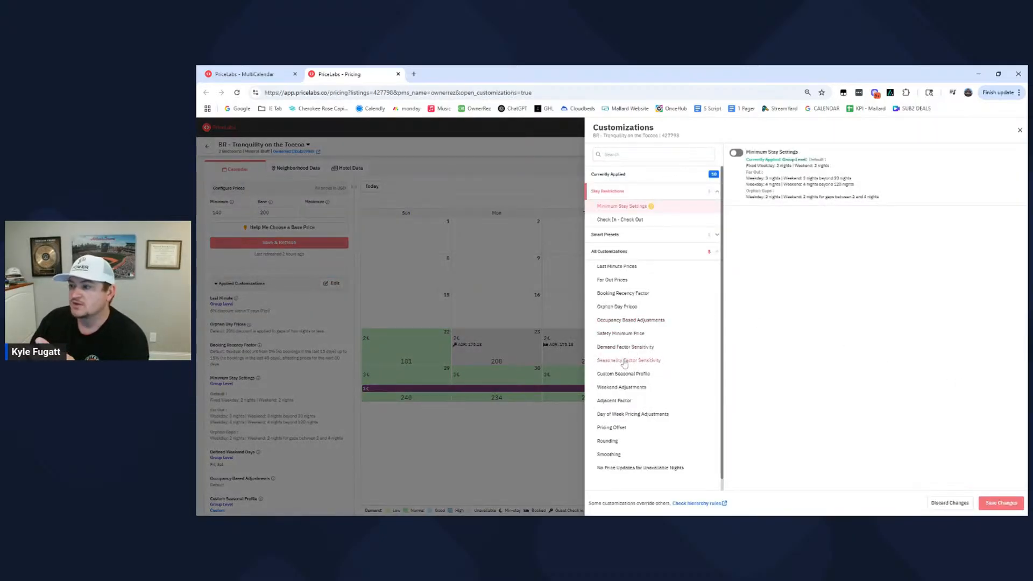
left_click(627, 361)
left_click(737, 153)
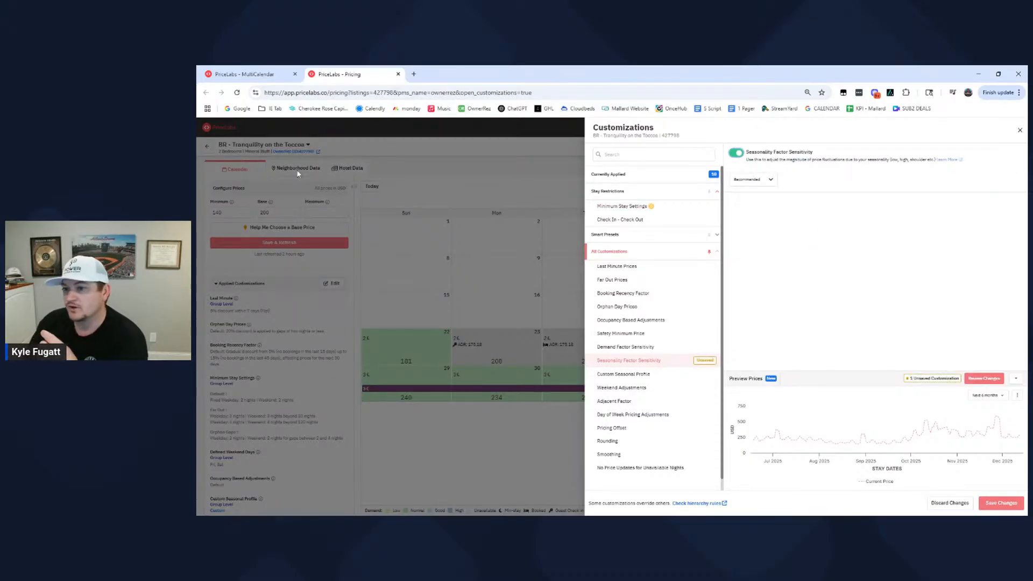
left_click(1020, 130)
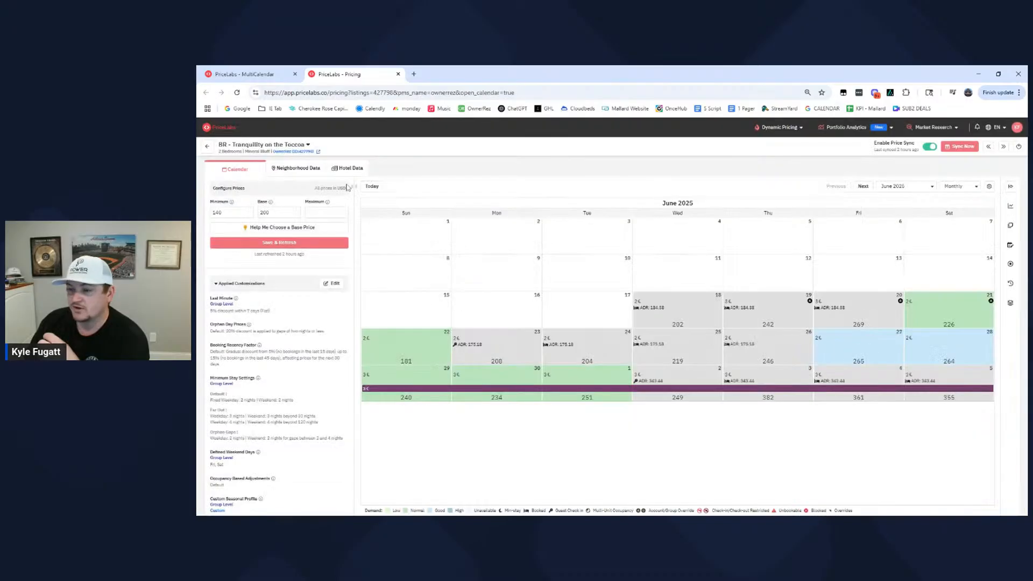
- Zoom the listing's Future Prices chart into summer and fall 2025 and review the October 2025 calendar rates
left_click(299, 168)
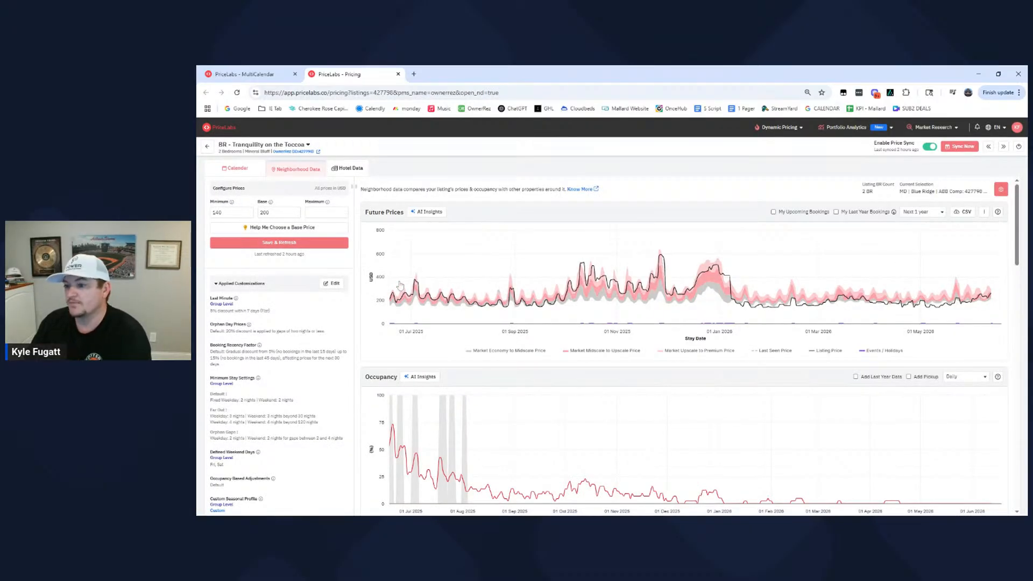
left_click_drag(396, 262, 729, 318)
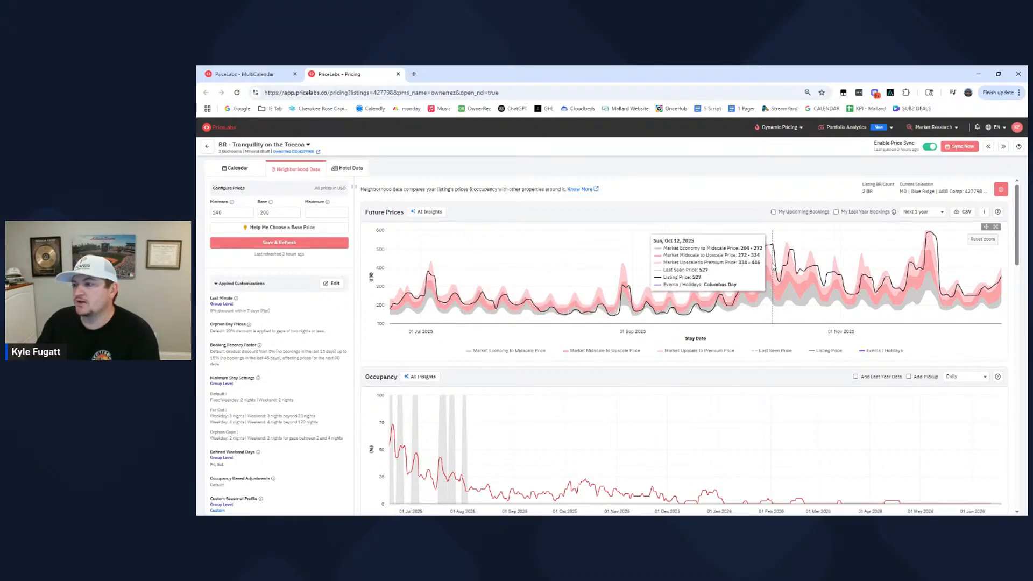
left_click(236, 168)
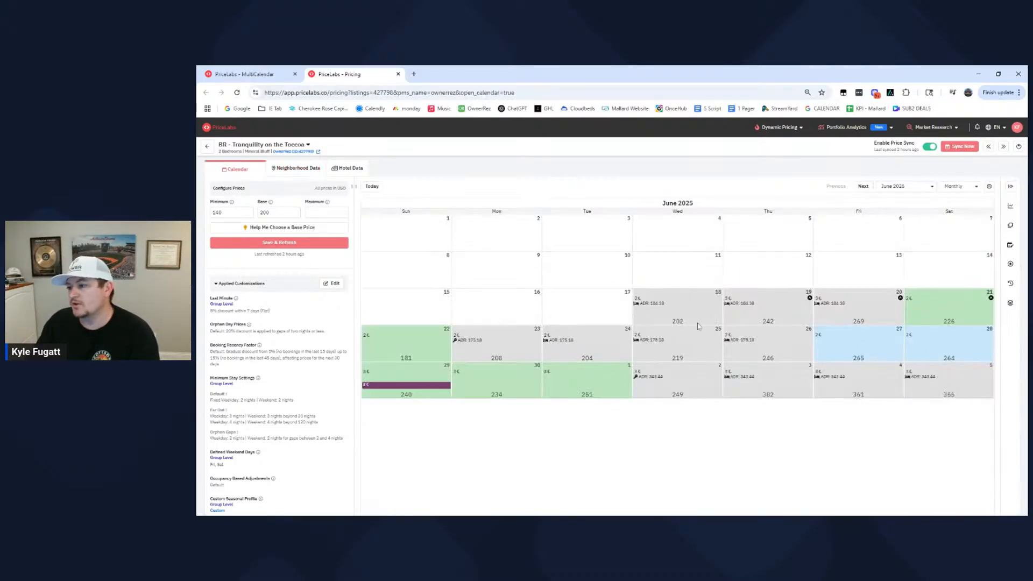
left_click(914, 188)
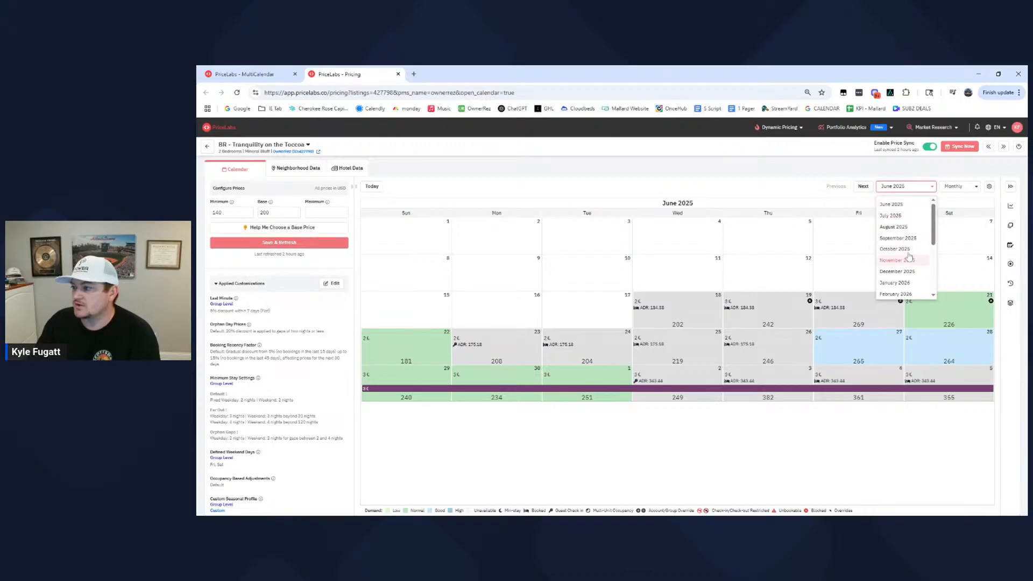
left_click(905, 249)
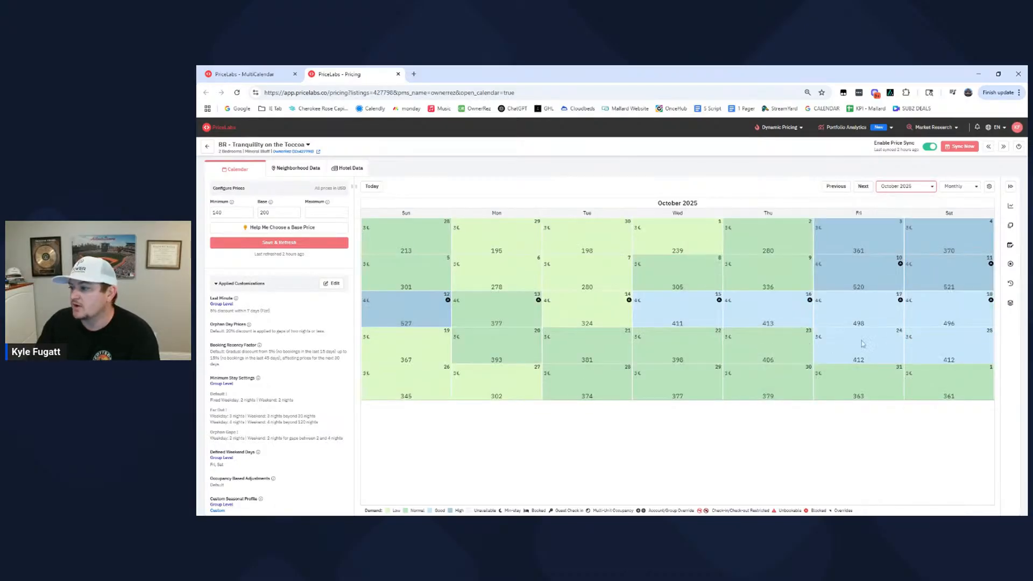
mouse_move(864, 291)
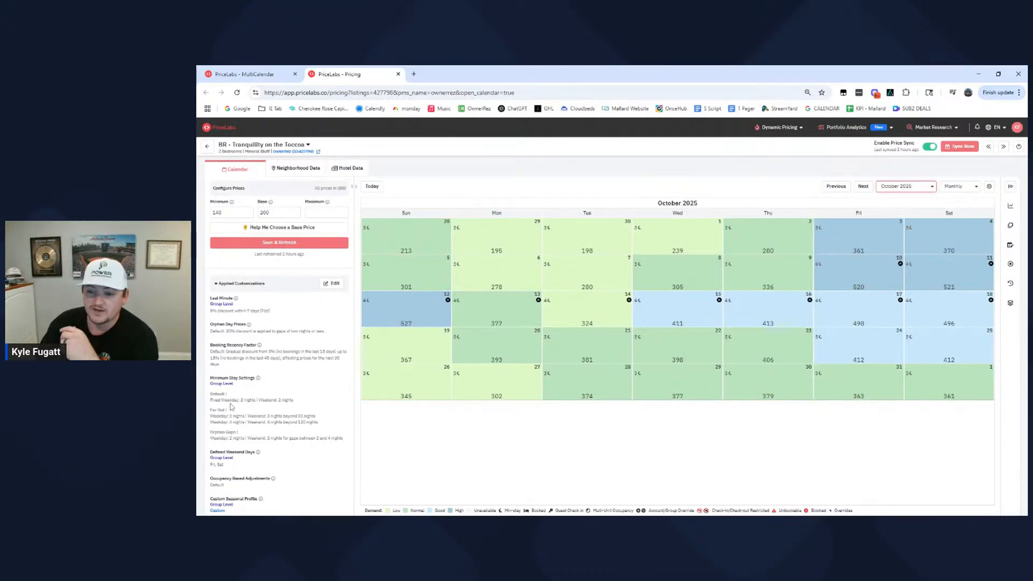
- Override Demand Factor Sensitivity for the listing, previewing prices first with Conservative and finally with Moderately Aggressive
left_click(333, 284)
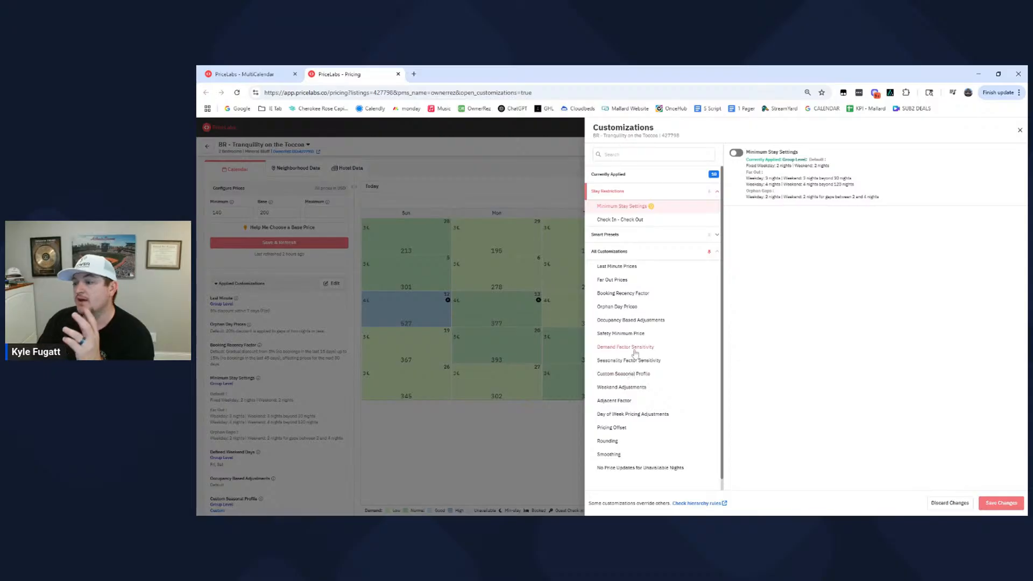
left_click(635, 348)
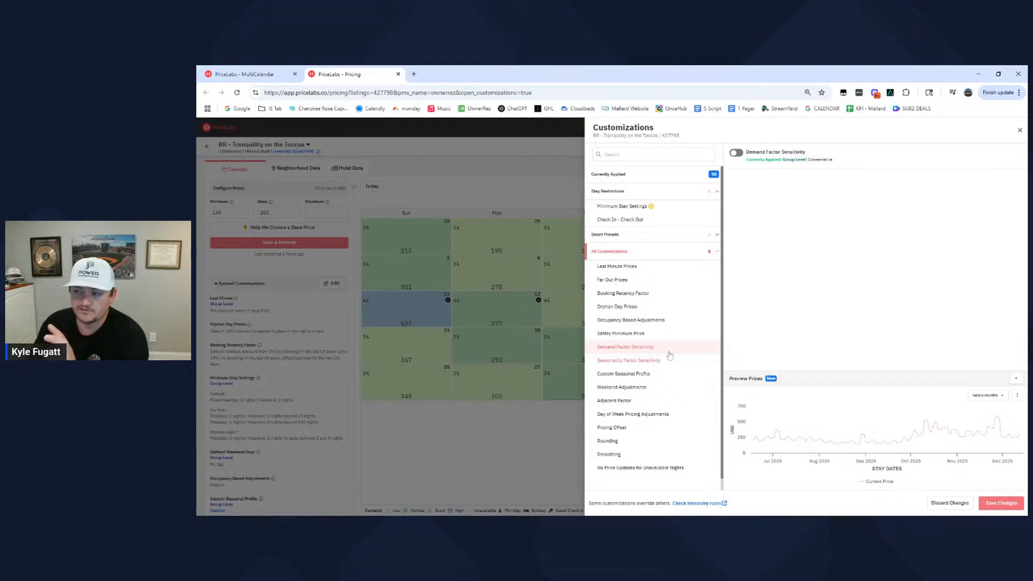
left_click(735, 156)
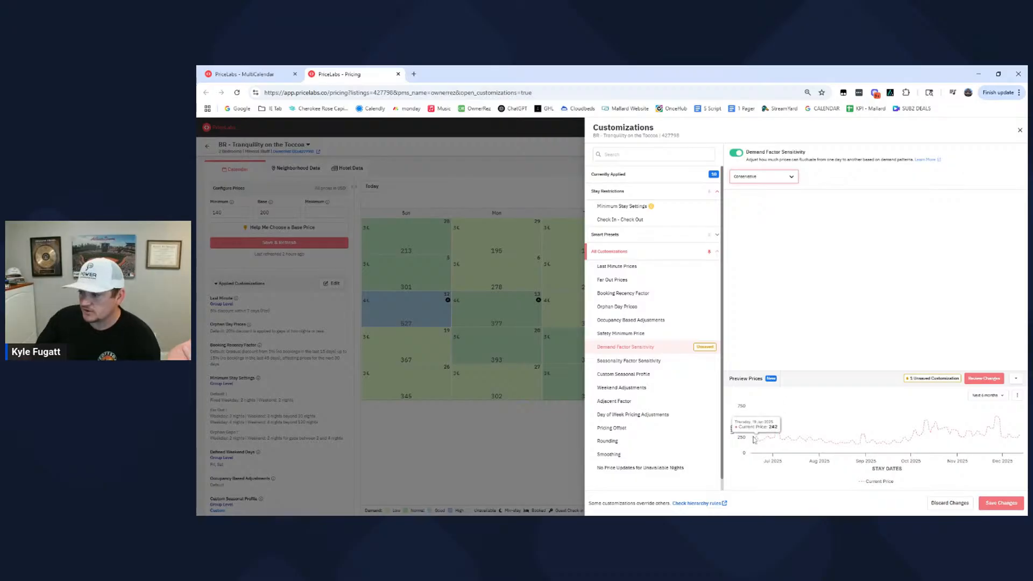
left_click(973, 380)
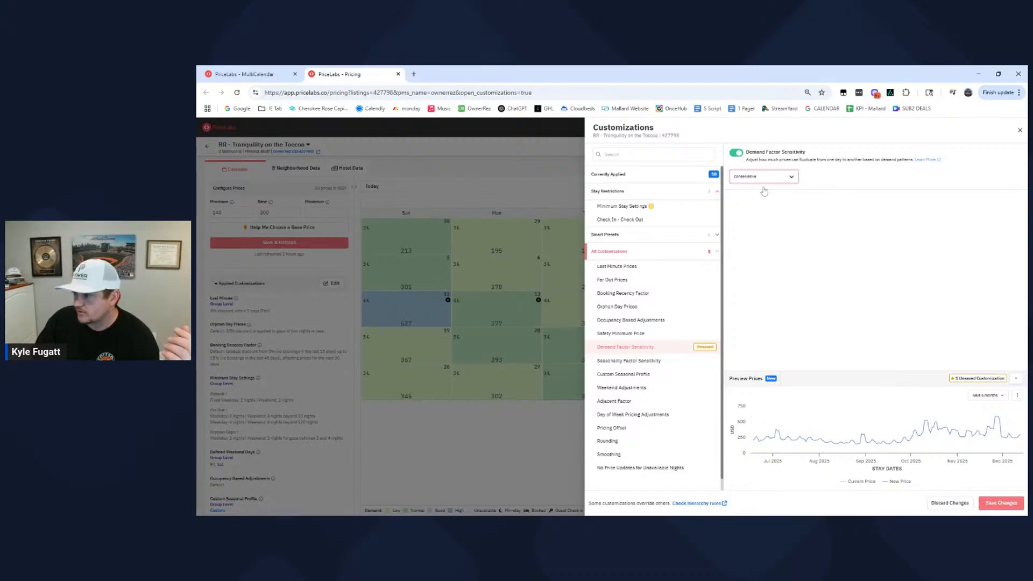
left_click(768, 232)
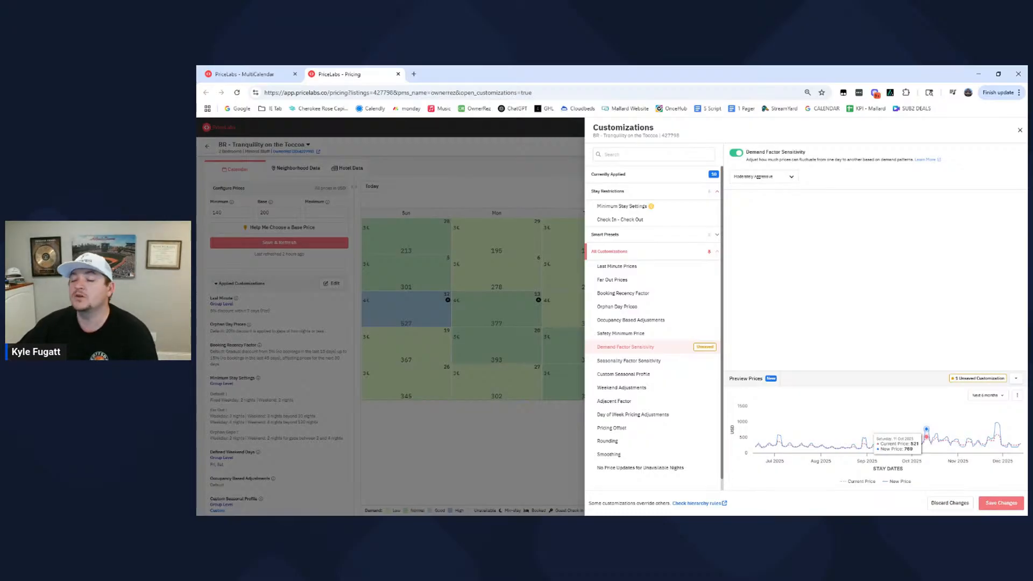
- Set Demand Factor Sensitivity back to Conservative, preview the prices and turn off the listing-level override
left_click(775, 176)
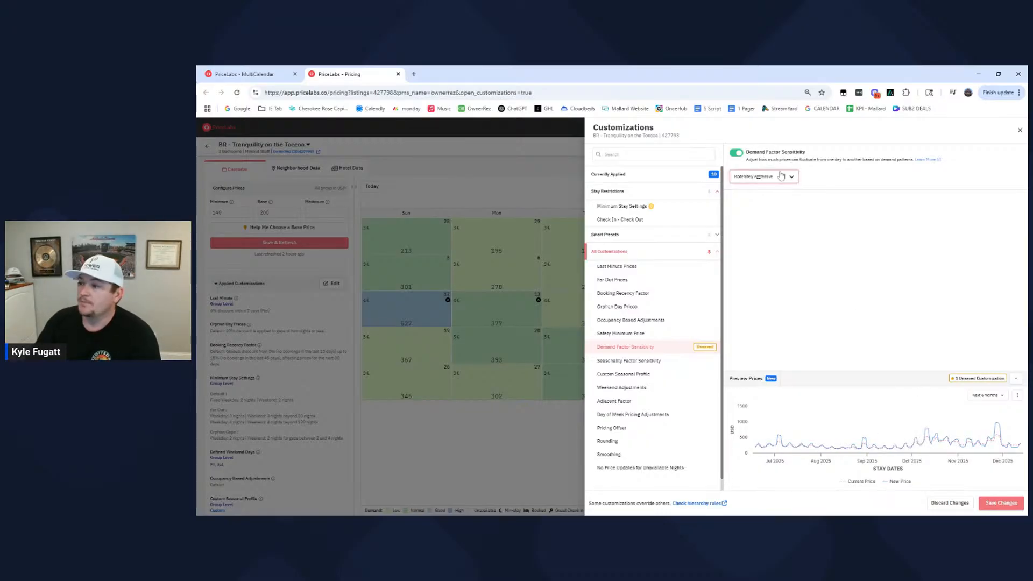
left_click(760, 237)
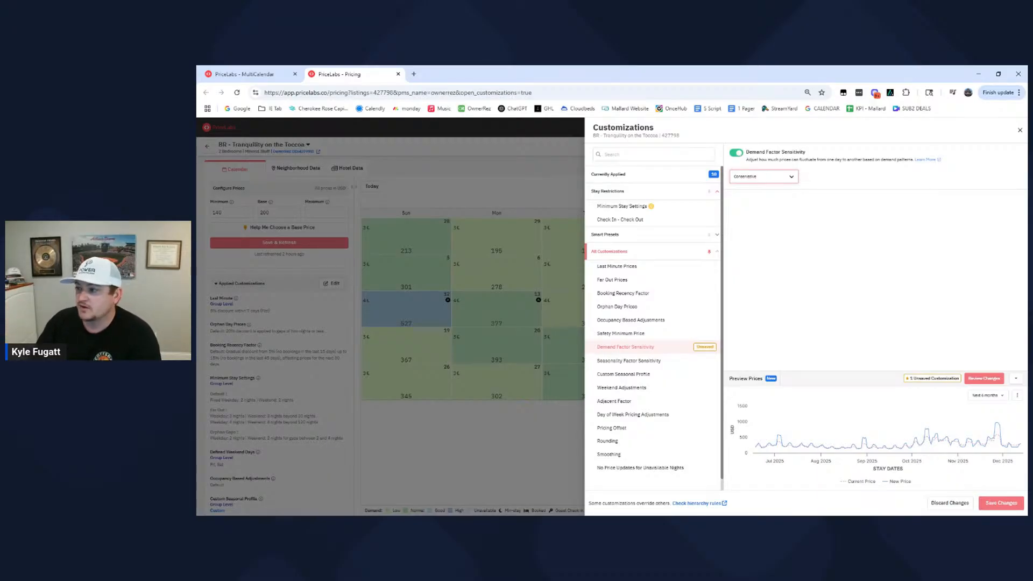
left_click(984, 379)
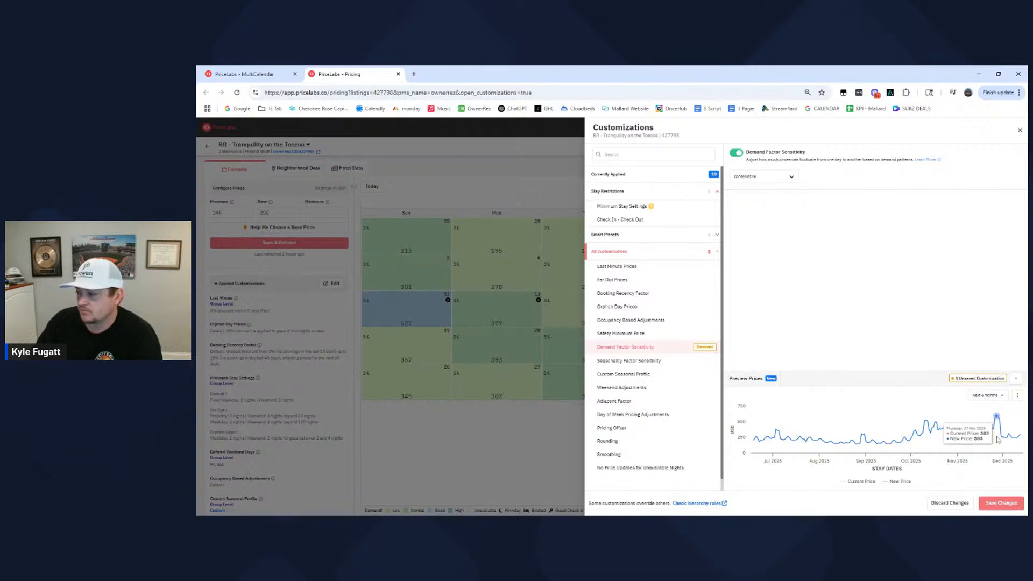
left_click(736, 153)
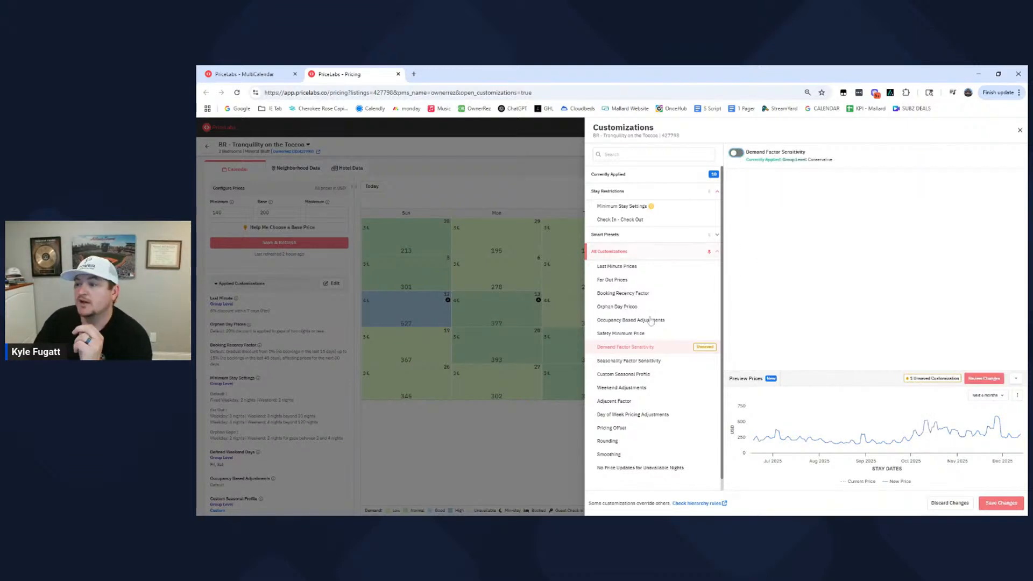
- Enable the listing's Seasonality Factor Sensitivity override as Moderately Aggressive and preview its effect on October 11 prices
left_click(631, 362)
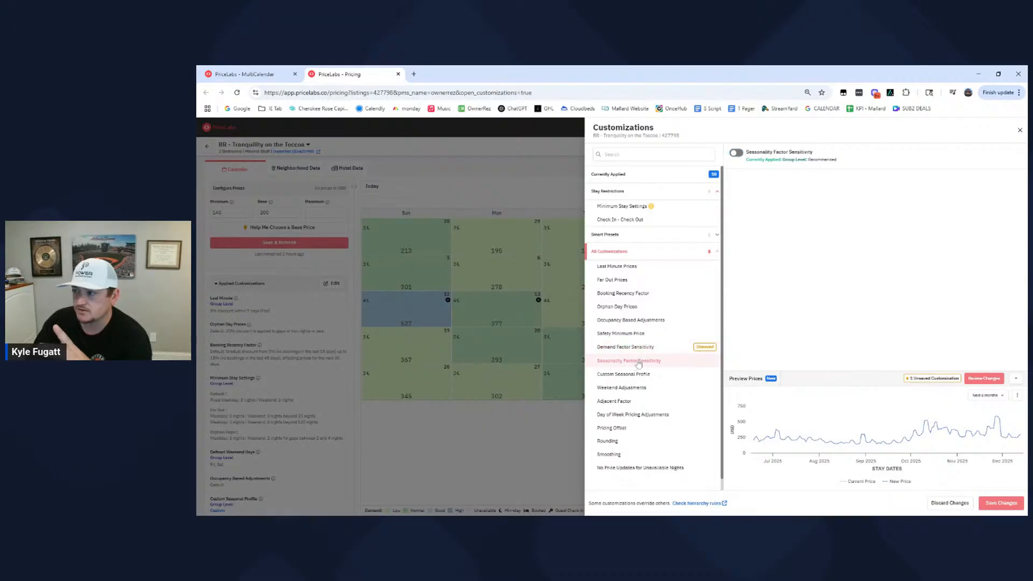
left_click(736, 154)
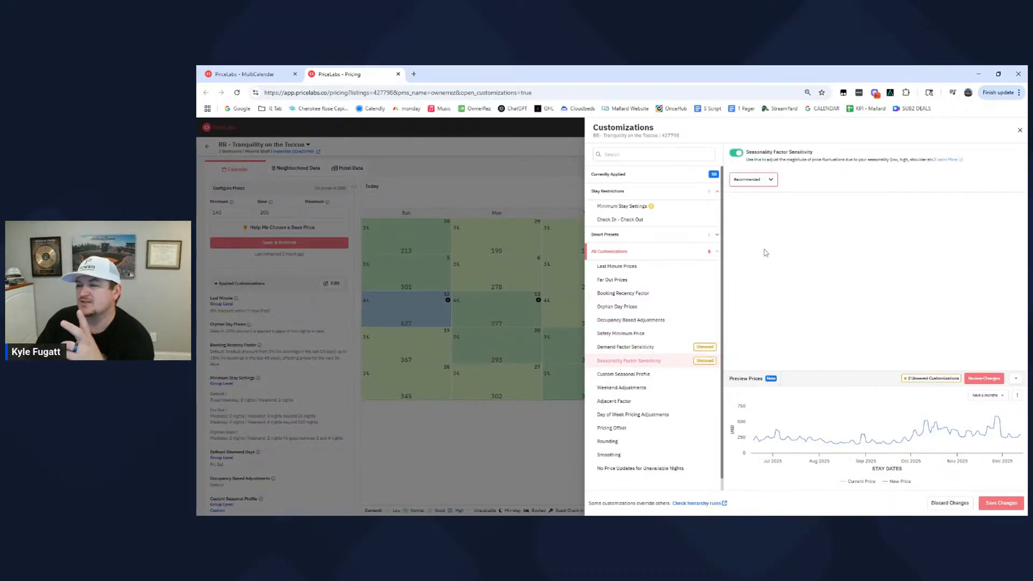
left_click(767, 232)
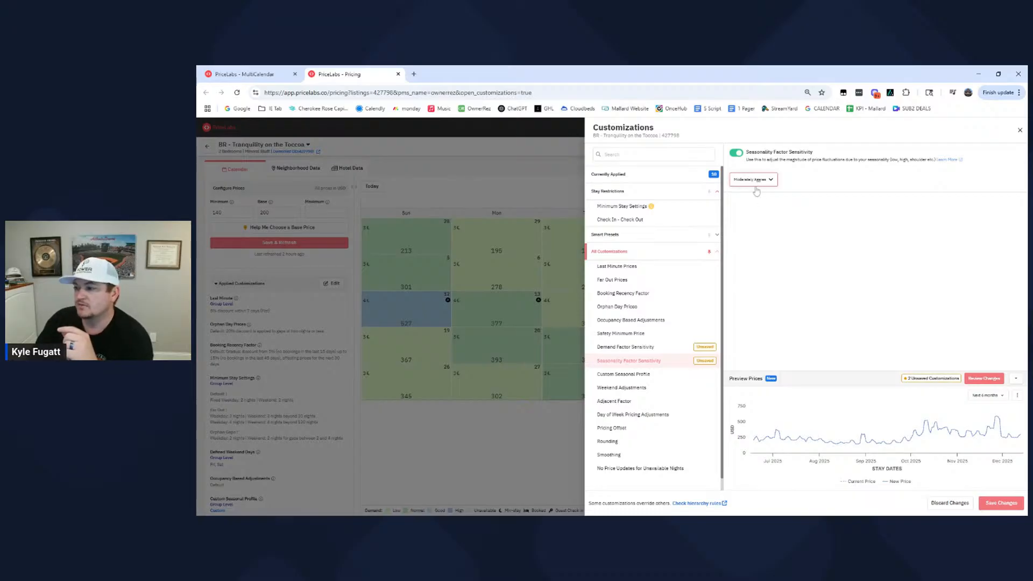
left_click(974, 379)
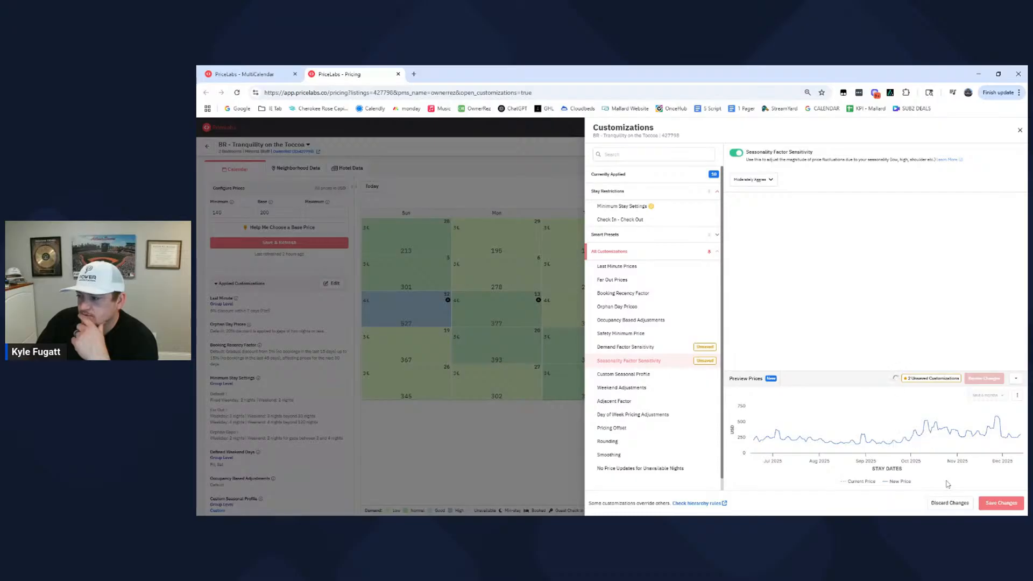
mouse_move(929, 449)
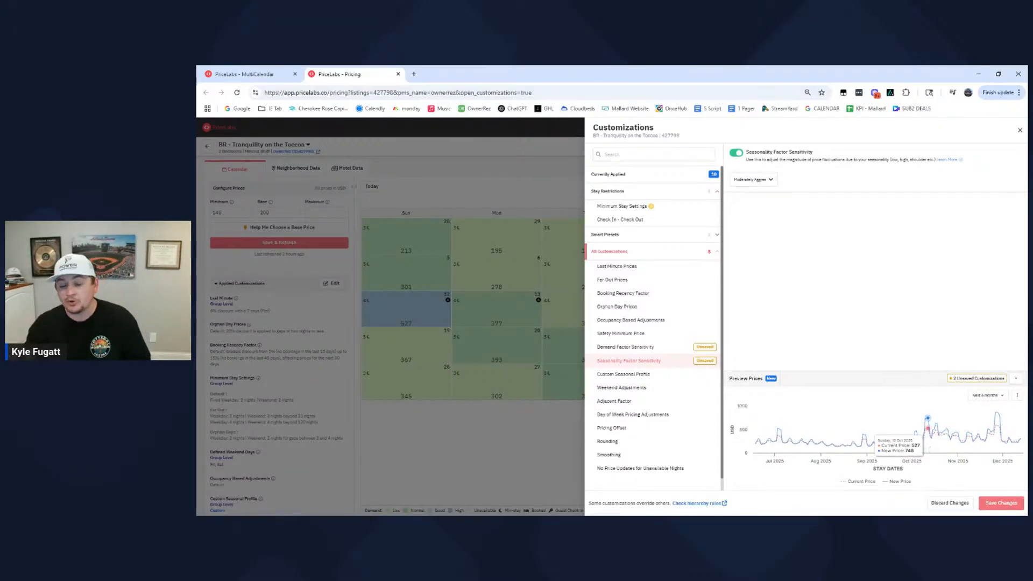
- Set the listing's Seasonality Factor Sensitivity to Recommended, preview the prices, and leave the customizations without saving
left_click(766, 183)
left_click(984, 379)
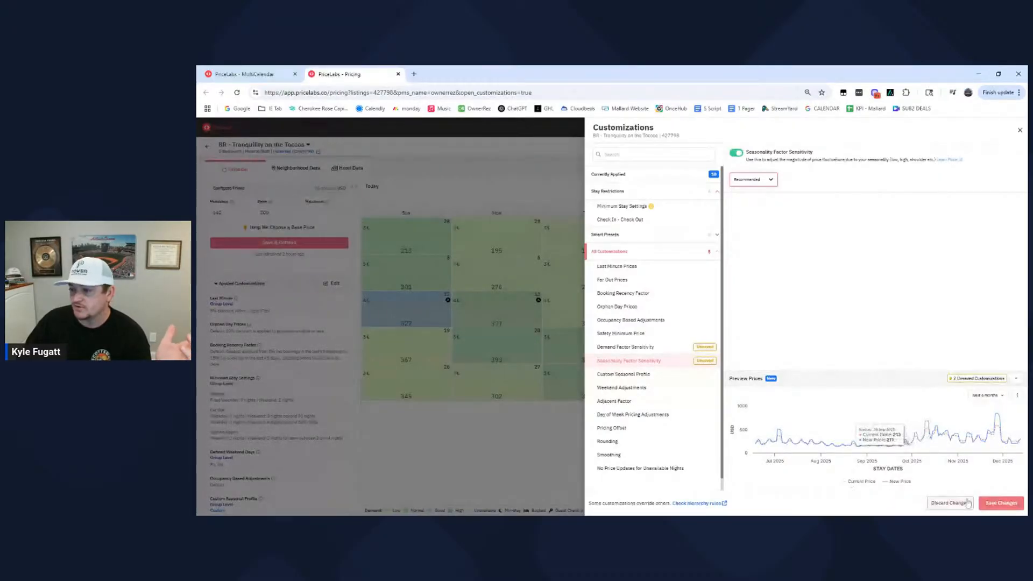
left_click(547, 248)
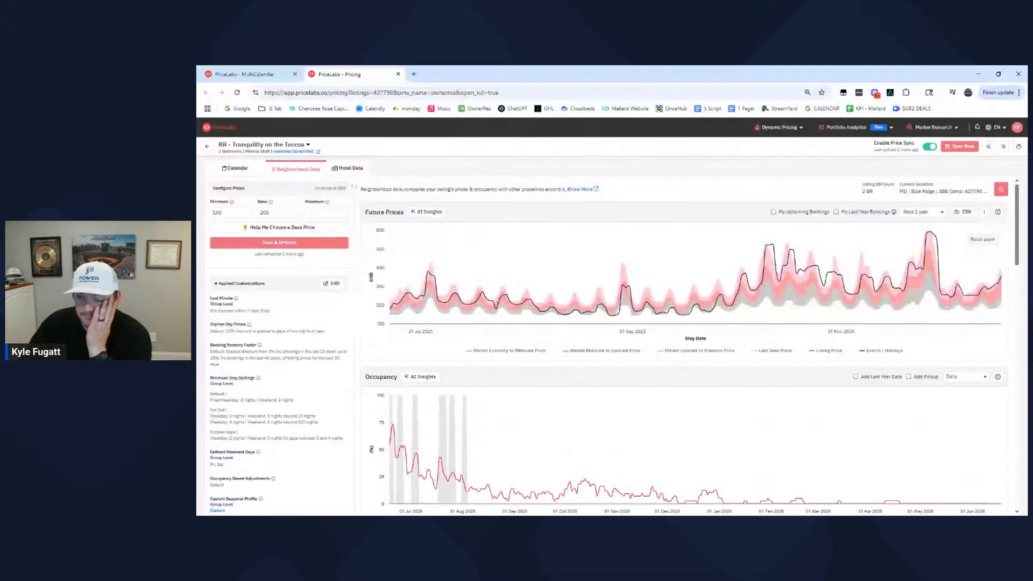
- Return to the listing's October 2025 calendar, open its customizations for editing and review the Orphan Day Prices discount rule
left_click(245, 170)
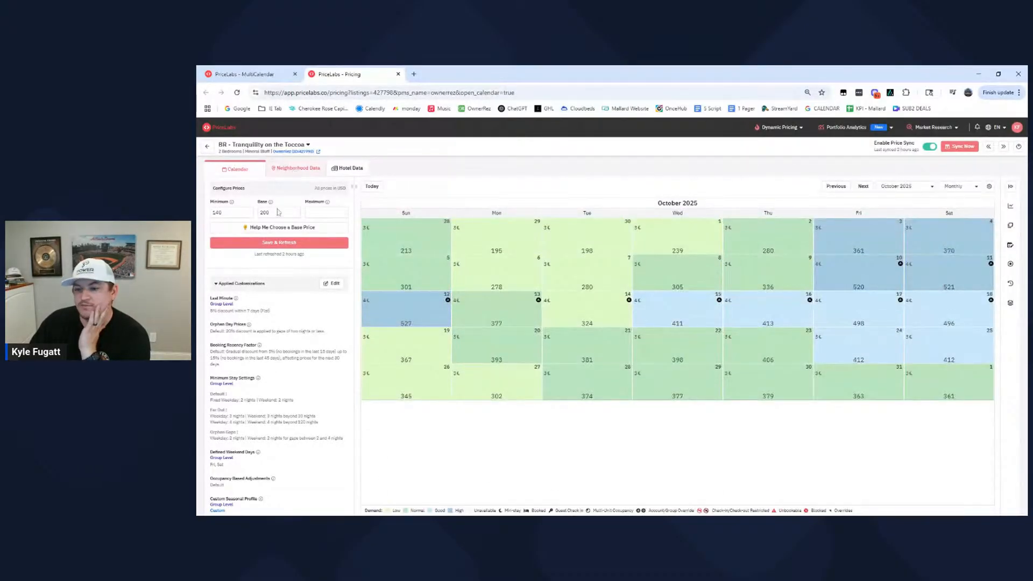
left_click(333, 284)
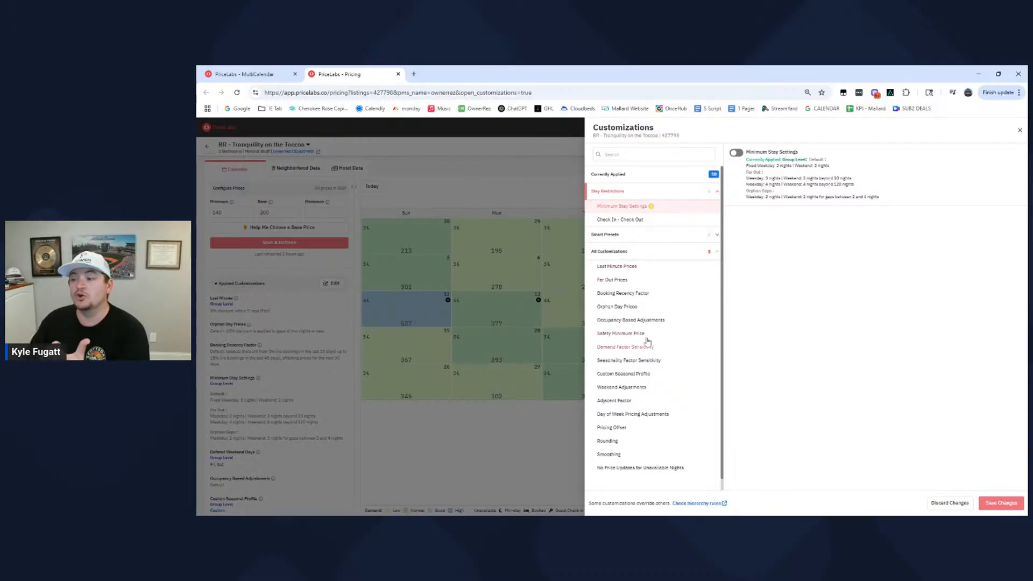
left_click(653, 310)
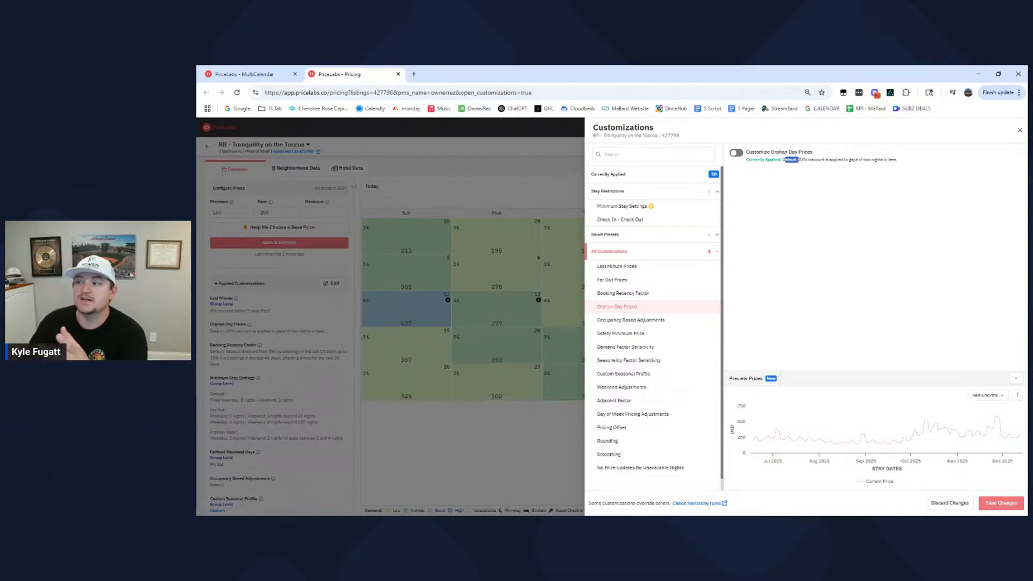
double_click(801, 160)
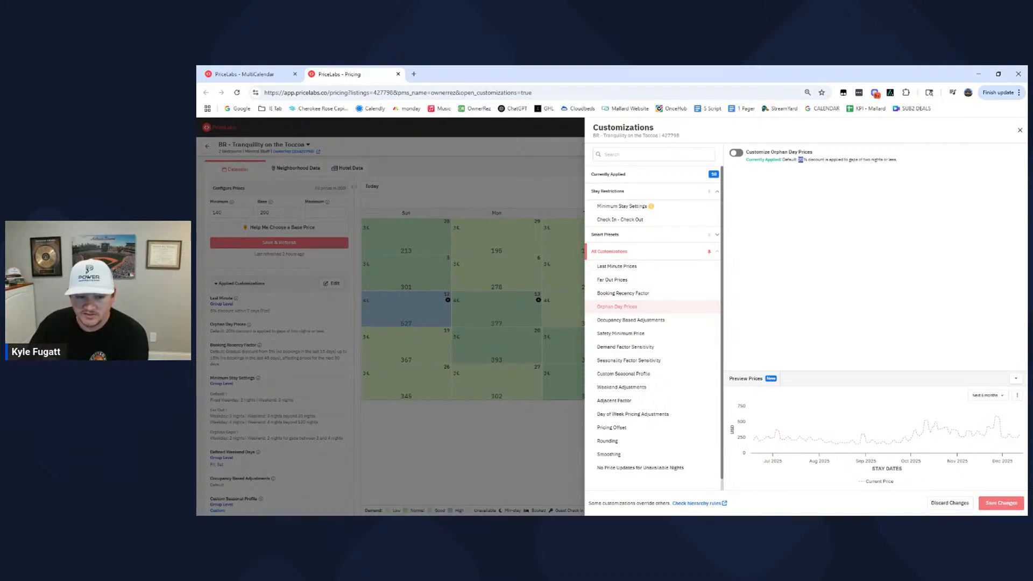
mouse_move(803, 160)
left_mouse_down()
mouse_move(908, 163)
mouse_move(807, 160)
left_mouse_up()
left_click(807, 160)
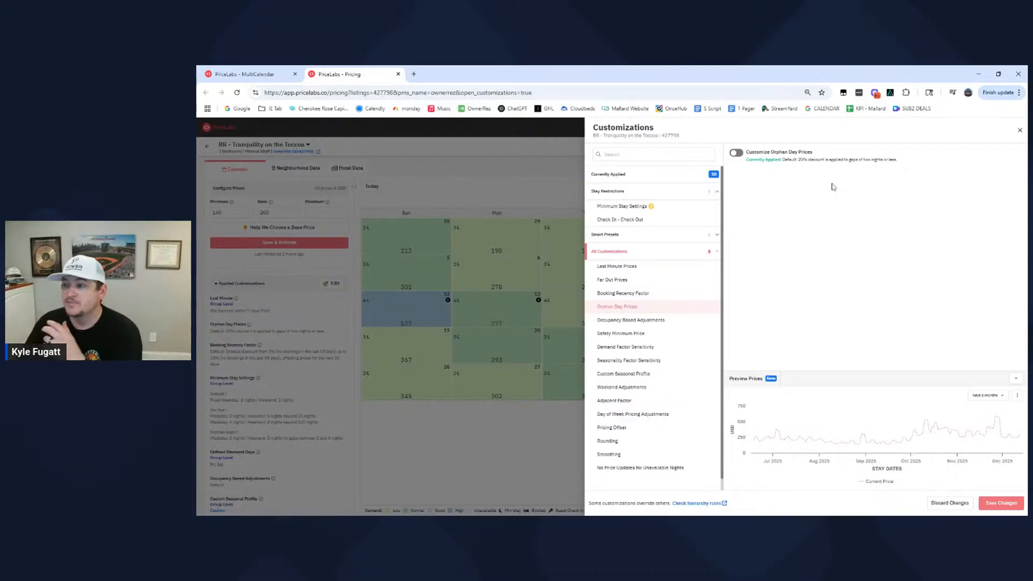
left_click_drag(798, 160, 904, 158)
left_click(846, 163)
left_click(912, 160)
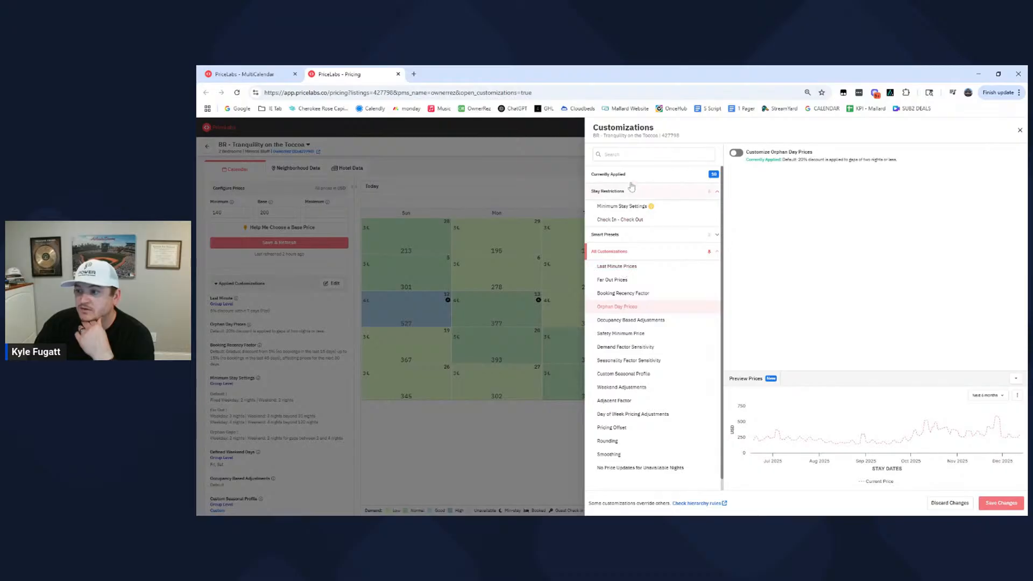
- Enable the listing-level Minimum Stay Settings override, look through the available profiles, and turn the override back off with confirmation
left_click(644, 208)
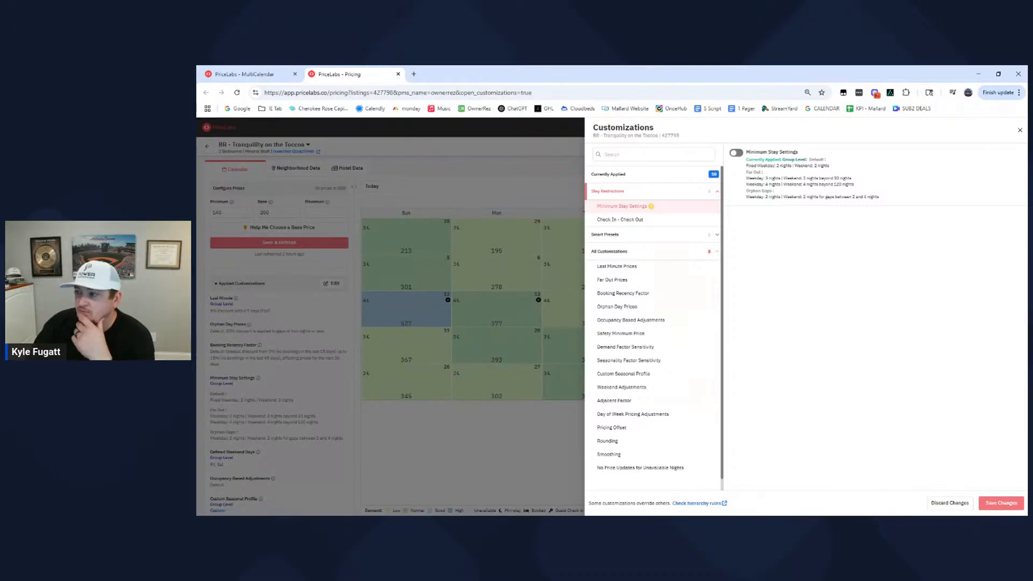
left_click(737, 153)
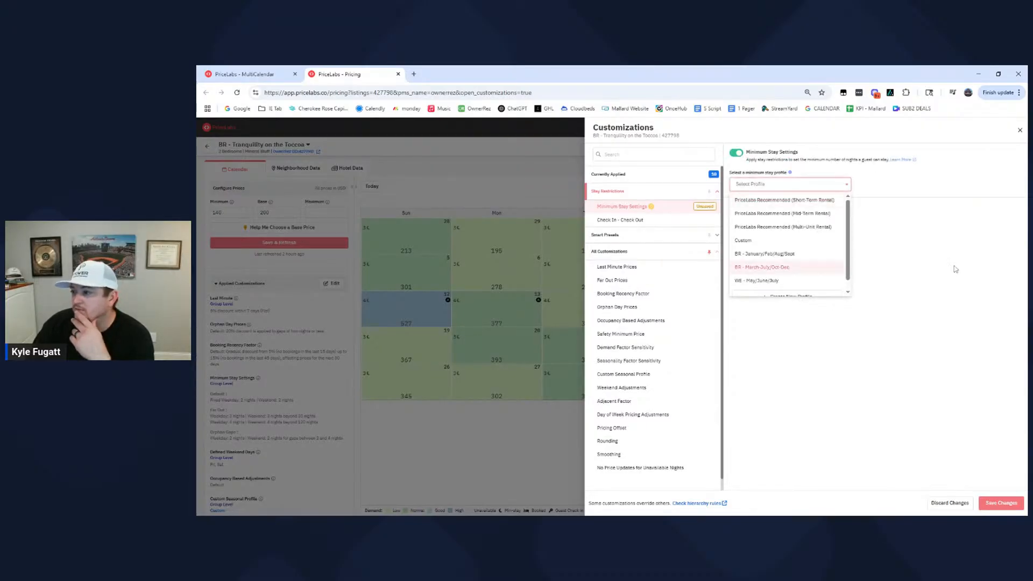
left_click(774, 191)
left_click(776, 190)
left_click(775, 191)
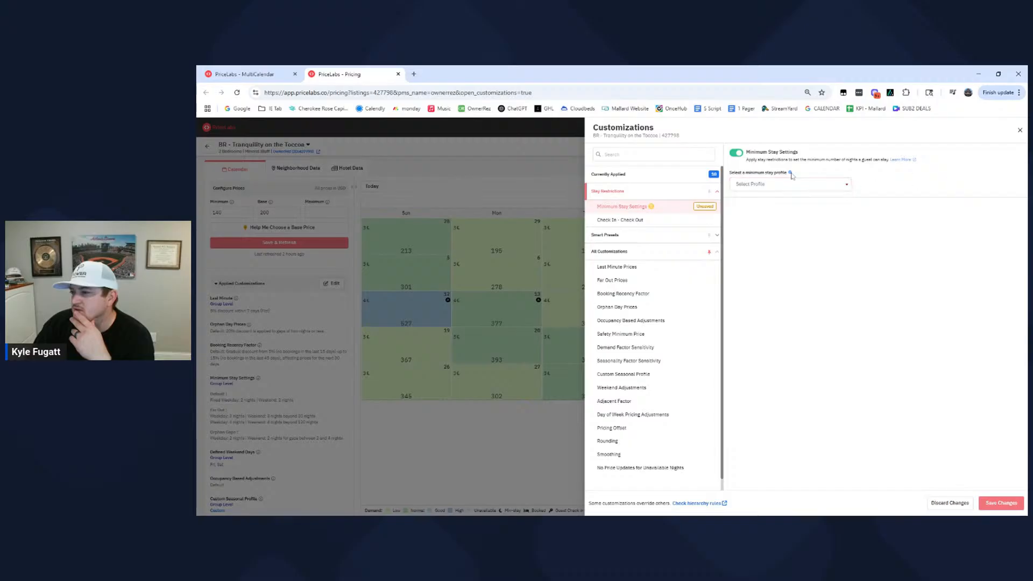
left_click(736, 152)
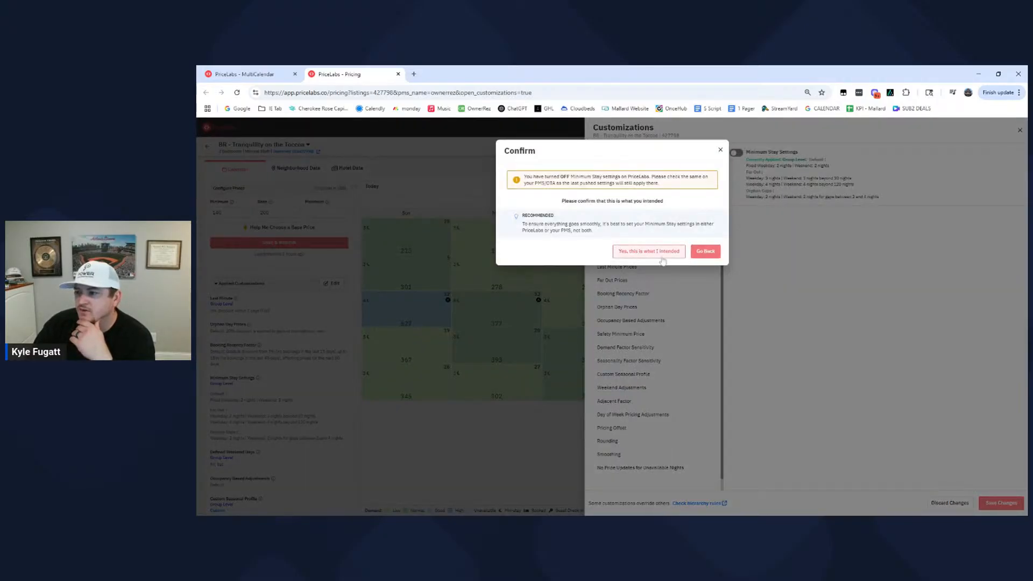
left_click(666, 253)
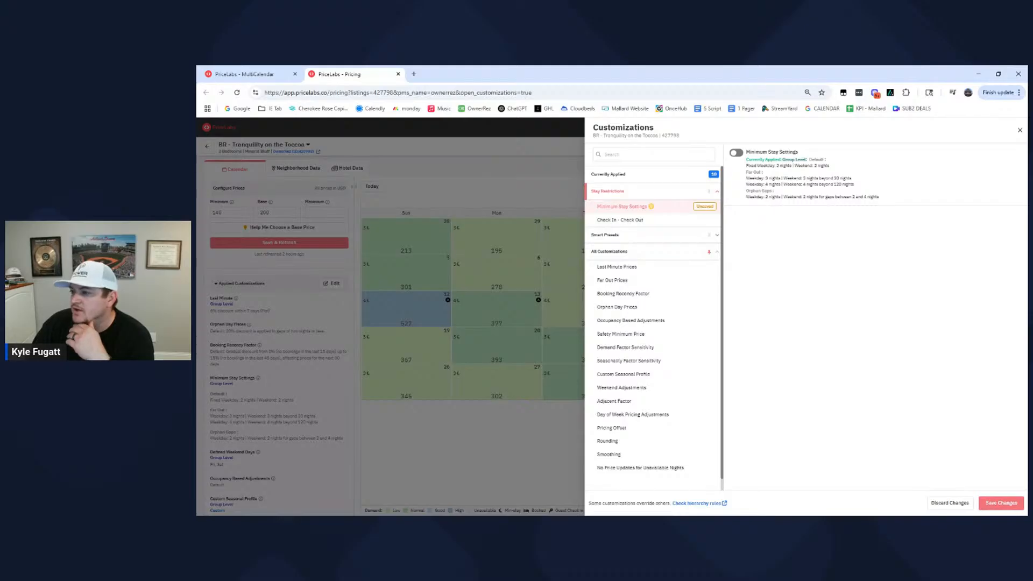
- Examine the orphan gap rule in the group-level Minimum Stay Settings, including its weekday and weekend nights and gap range
left_click_drag(881, 198, 852, 198)
left_click(766, 197)
left_click(882, 204)
left_click(770, 198)
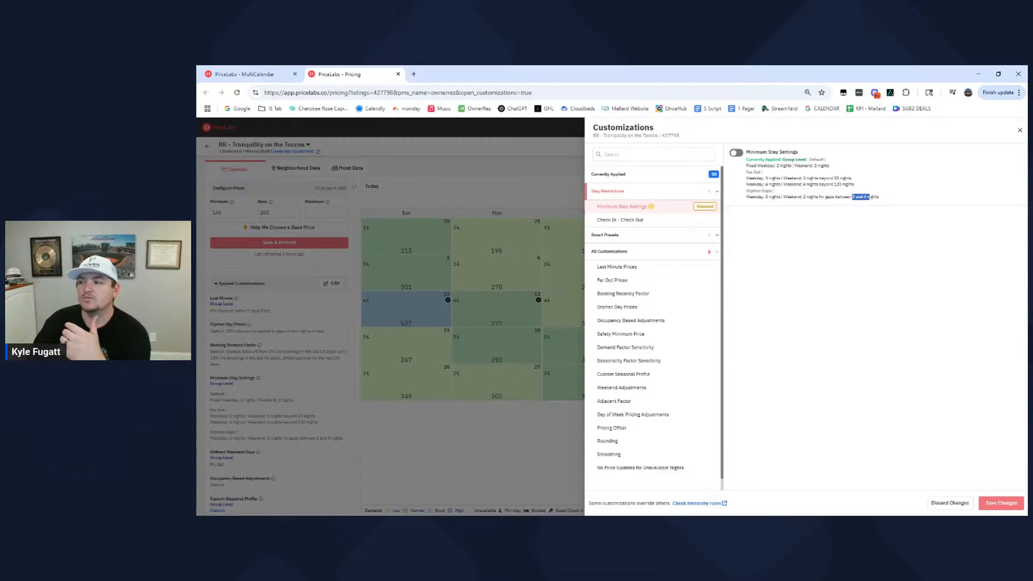
left_click(888, 201)
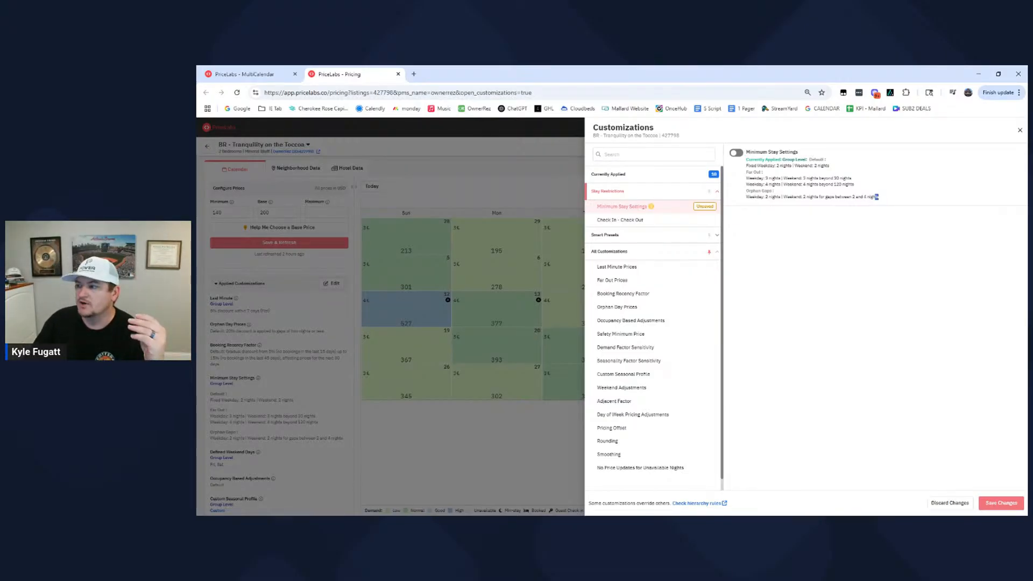
left_click_drag(877, 197, 746, 197)
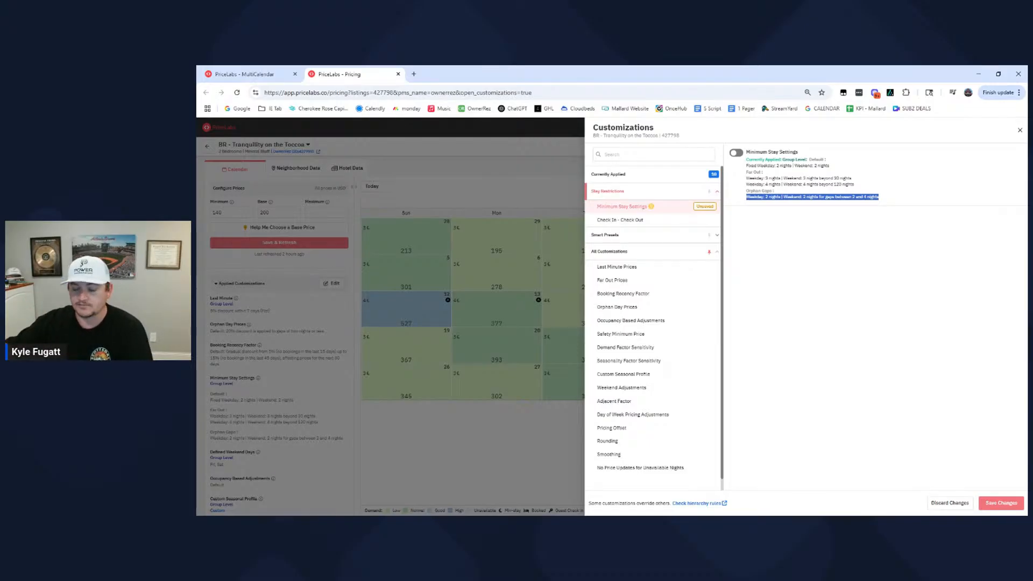
- Review the group-level Far Out Prices customization, examining its day threshold and flat premium
left_click(613, 281)
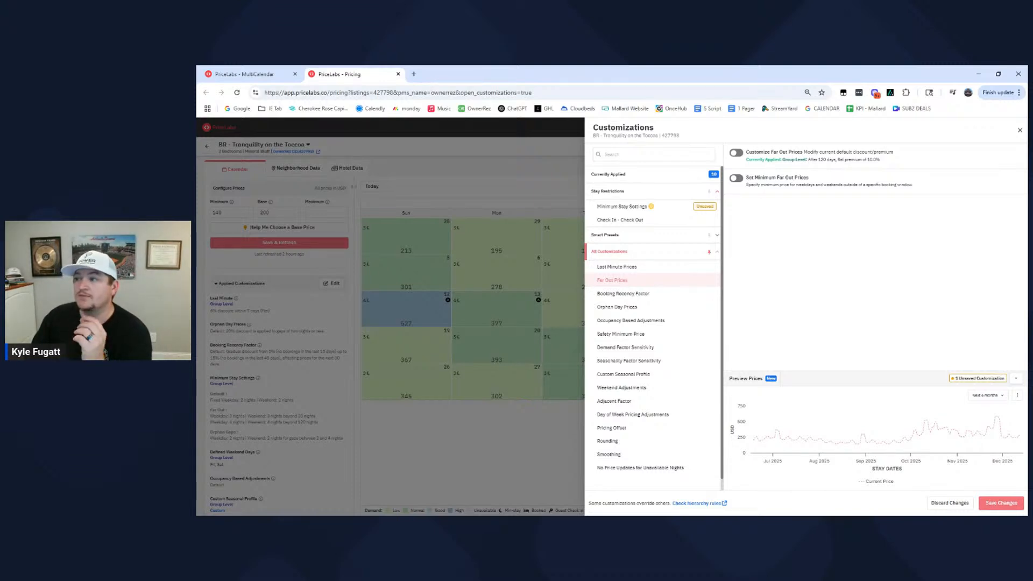
left_click_drag(881, 159, 833, 160)
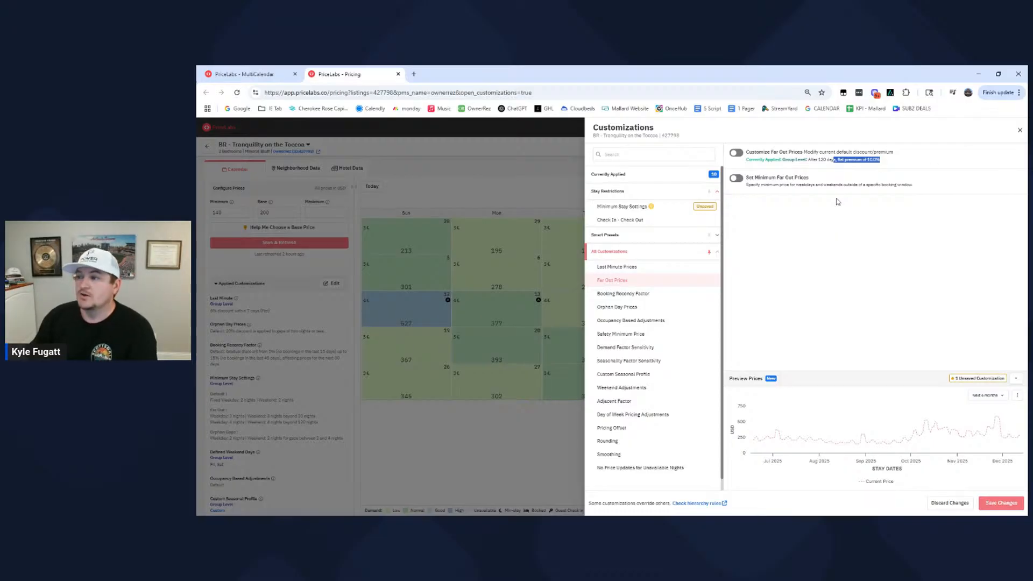
left_click(827, 168)
mouse_move(820, 160)
left_mouse_down()
mouse_move(893, 165)
mouse_move(808, 160)
left_mouse_up()
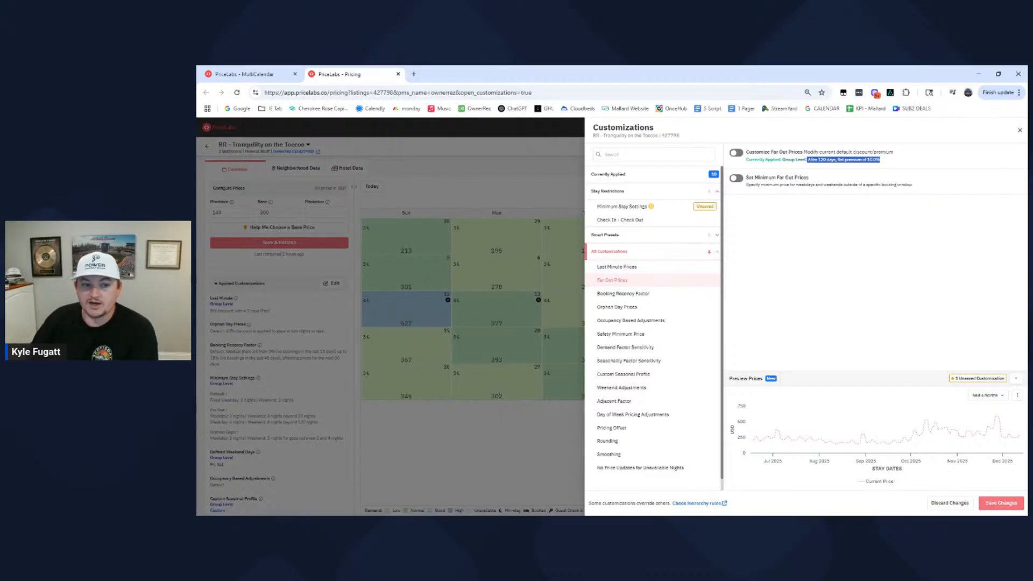
left_click(793, 259)
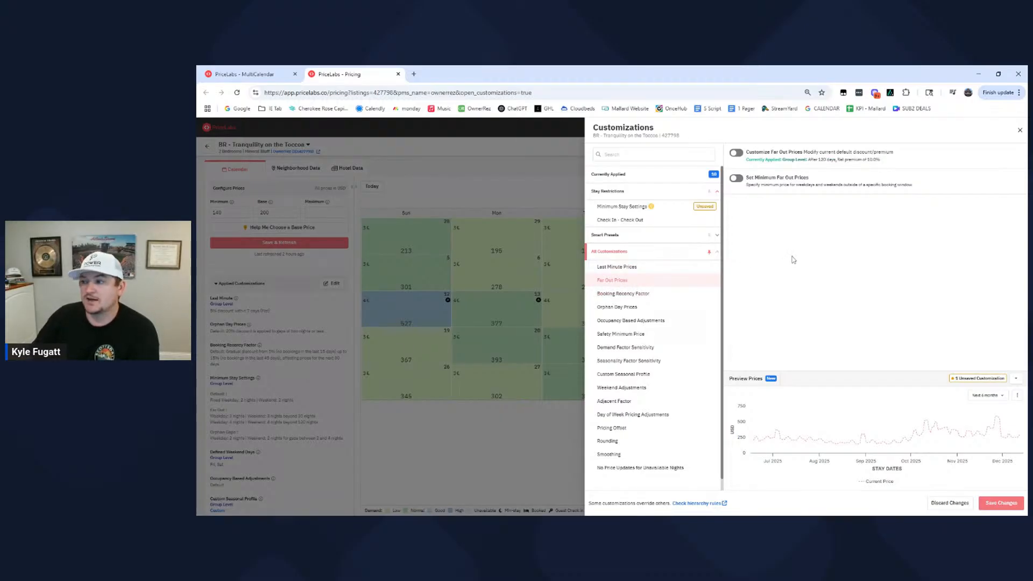
left_click_drag(892, 162, 855, 160)
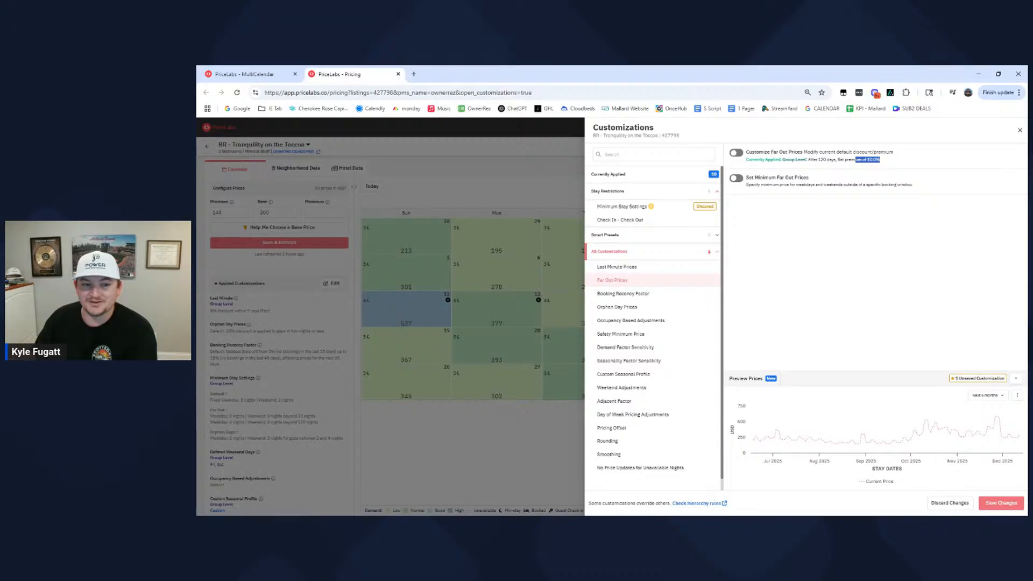
left_click(852, 229)
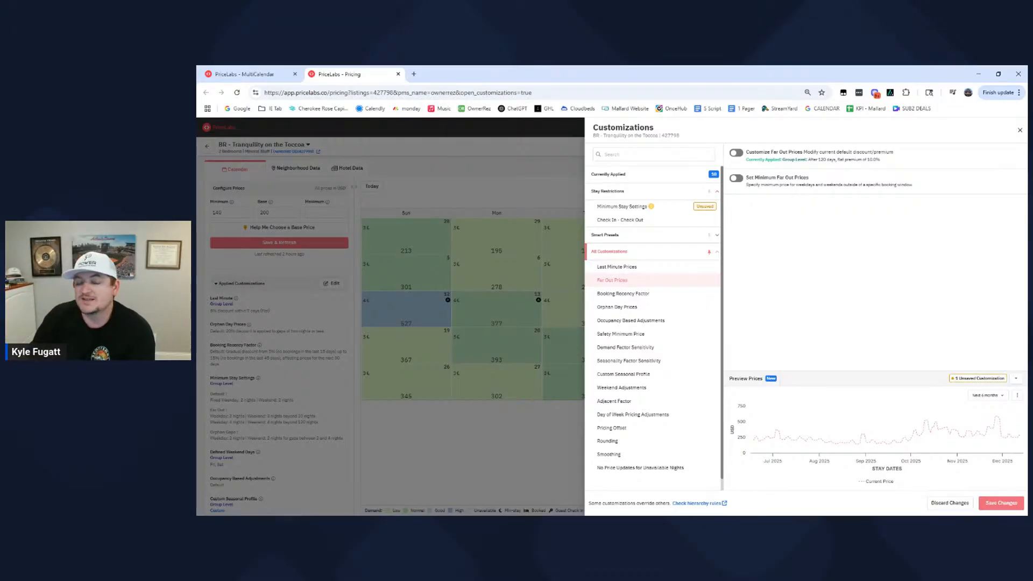
mouse_move(875, 440)
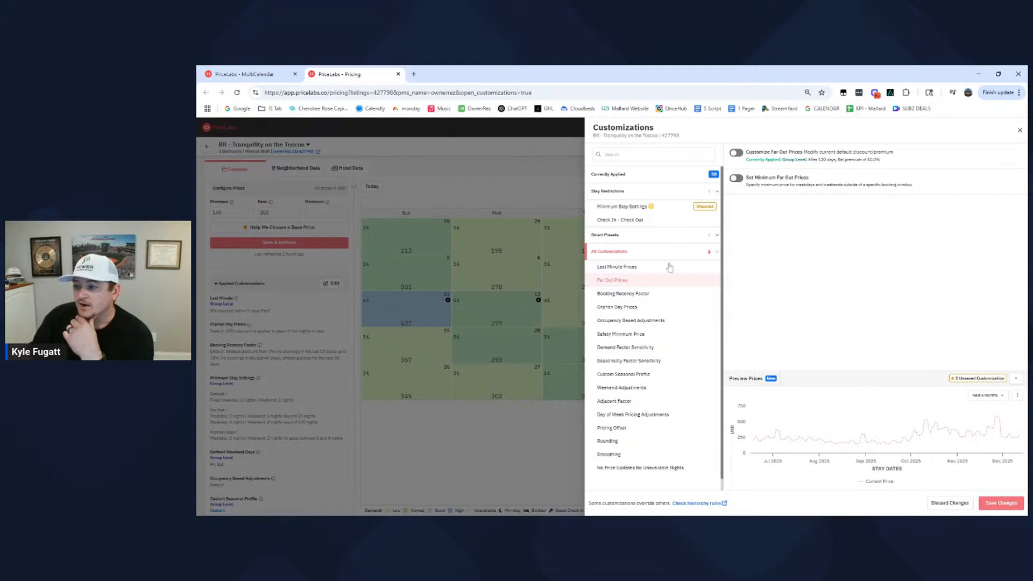
- Review the group-level Last Minute Prices customization, examining its discount and the number of days it covers
left_click(638, 270)
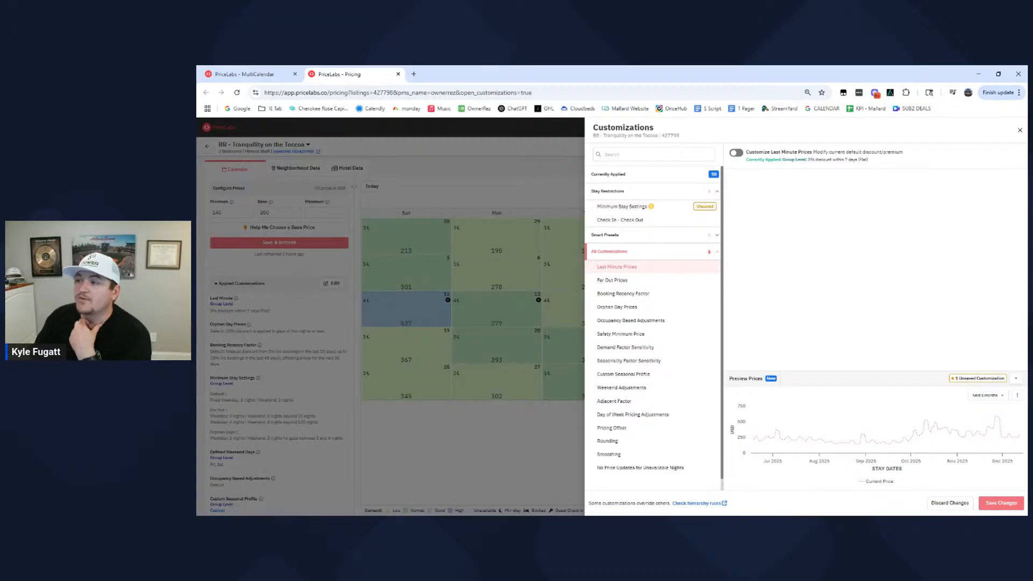
left_click_drag(807, 159, 842, 160)
left_click(855, 167)
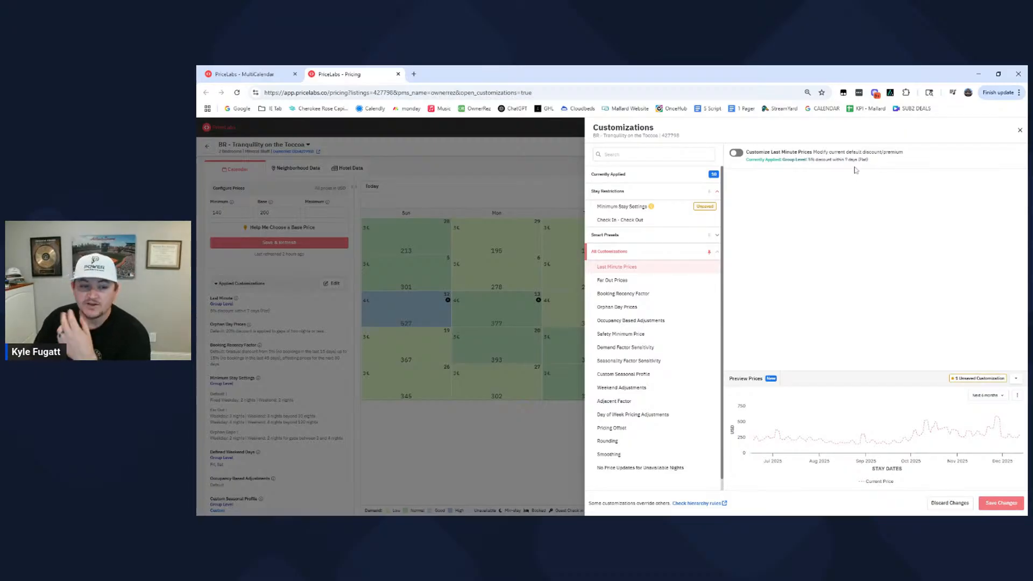
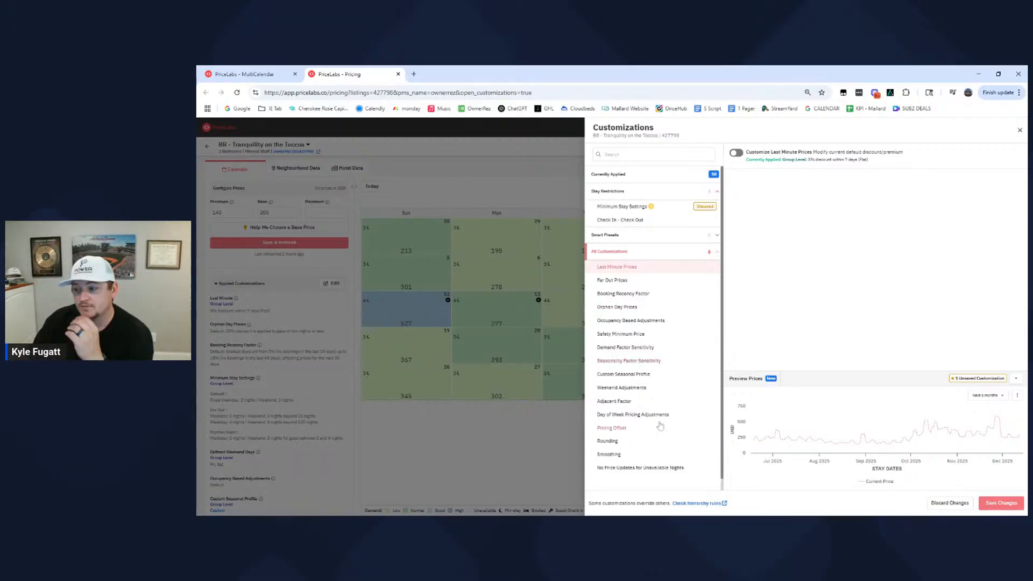
- Enable the listing-level Day of Week Pricing Adjustments and examine the percentage fields from Monday through Sunday
left_click(622, 416)
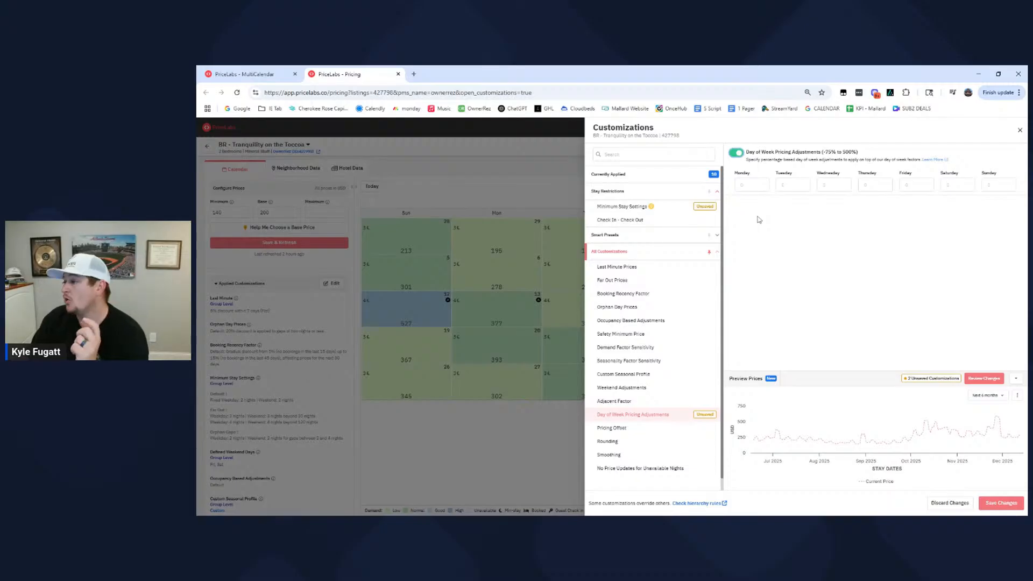
left_click(753, 183)
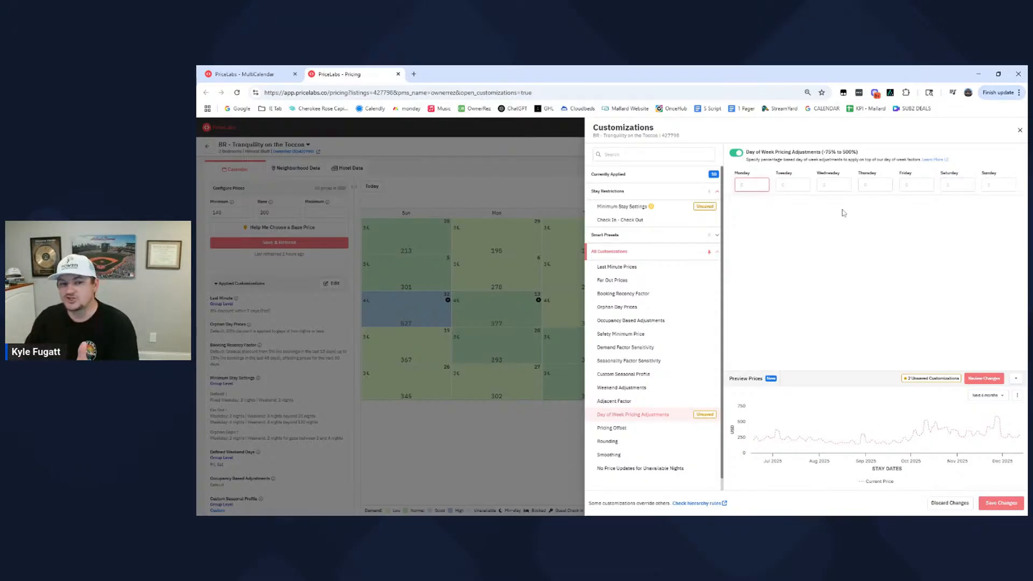
left_click(995, 184)
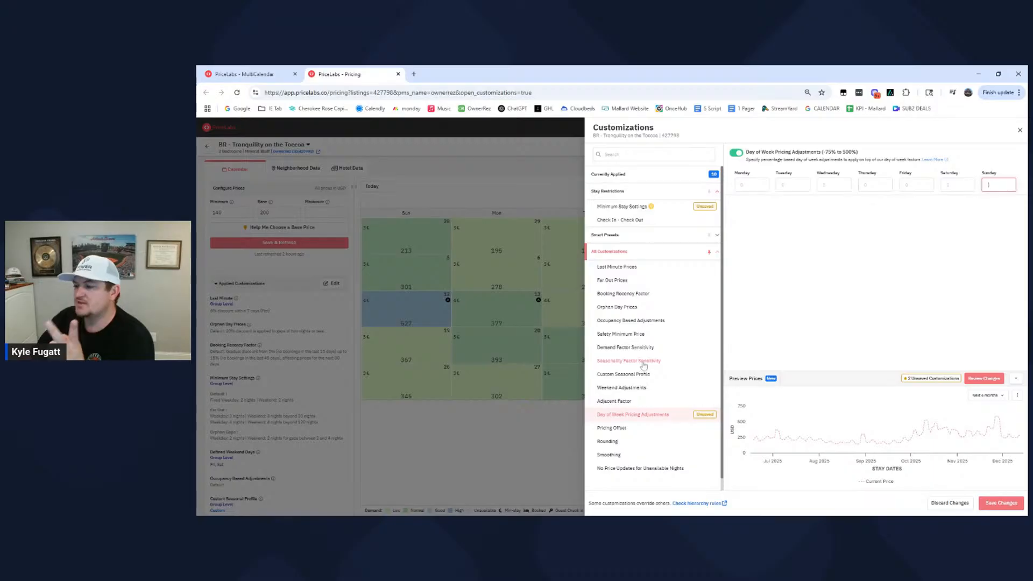
- Enable Occupancy Based Adjustments, examine the Default profile's occupancy percentages and day ranges, and leave the profile without changing it
left_click(656, 322)
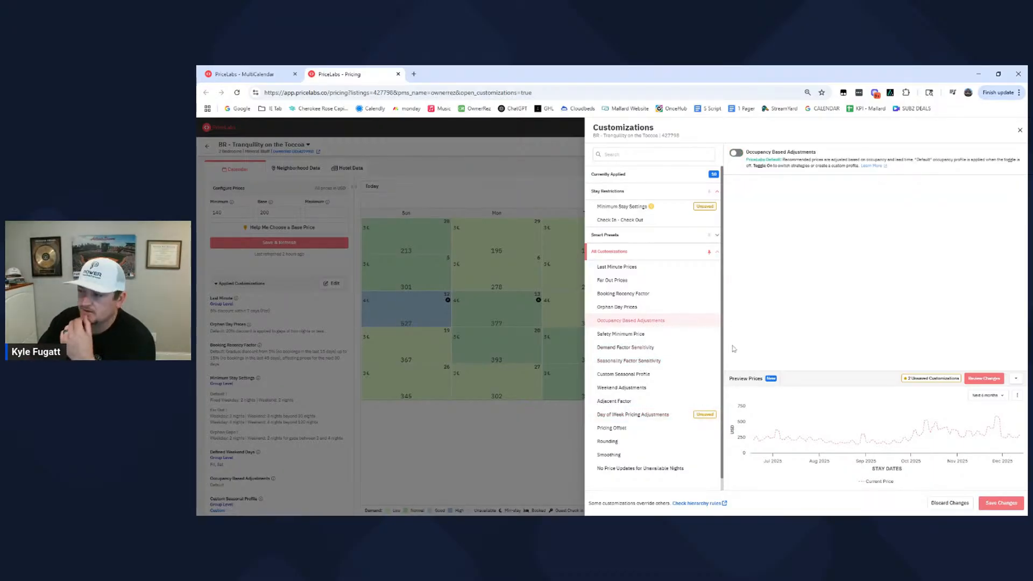
left_click(740, 154)
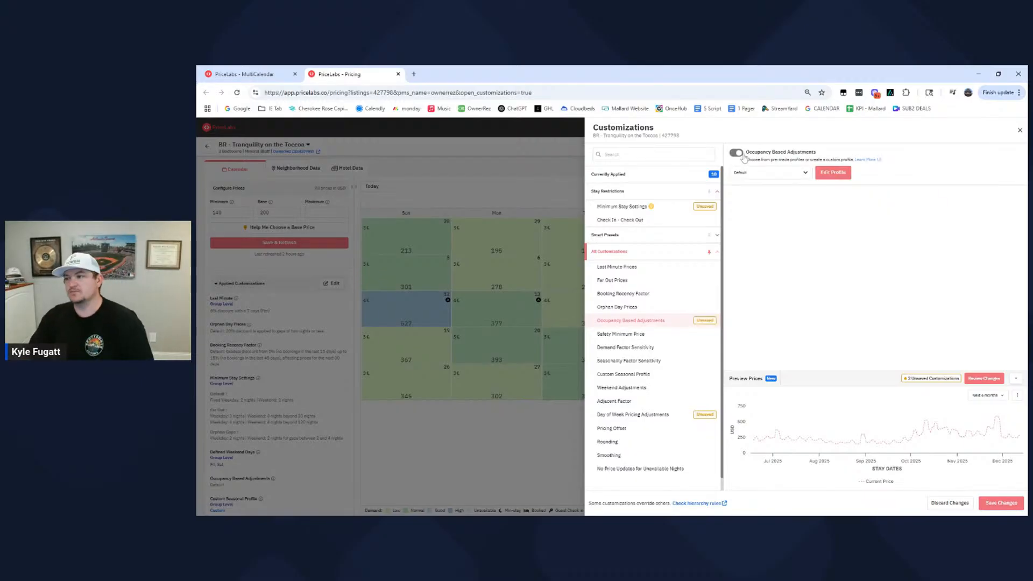
left_click(845, 172)
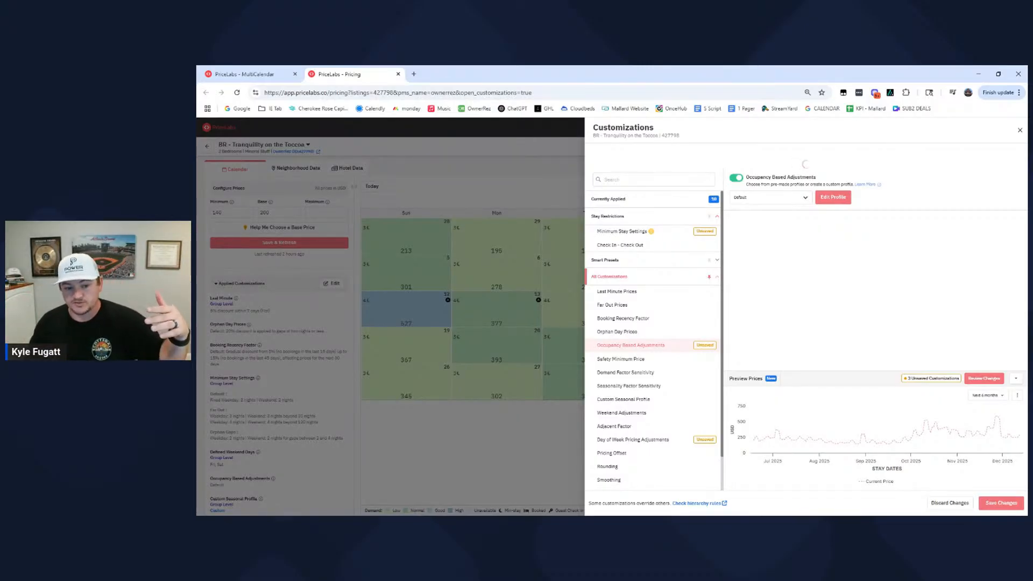
left_click(836, 197)
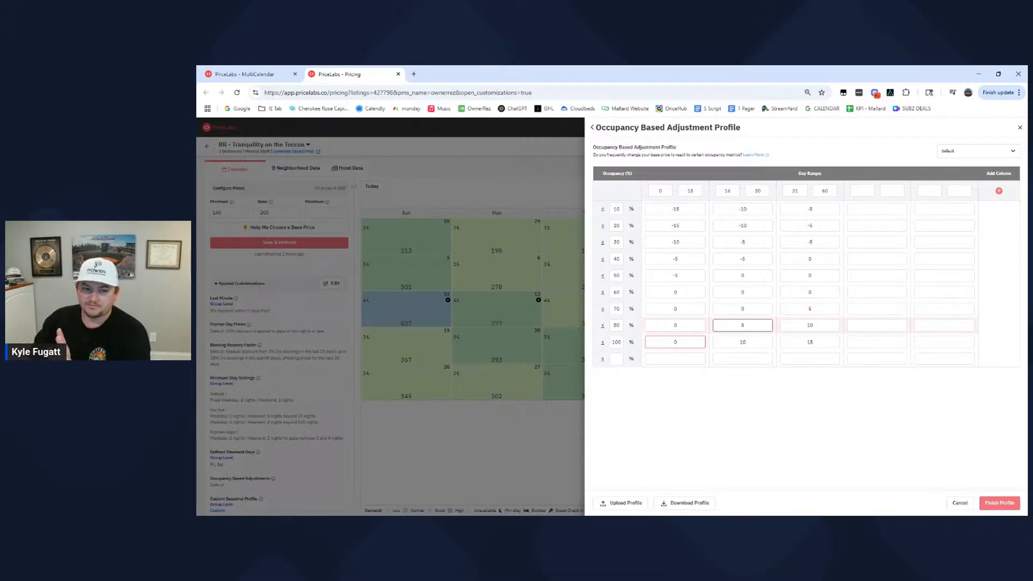
left_click(960, 503)
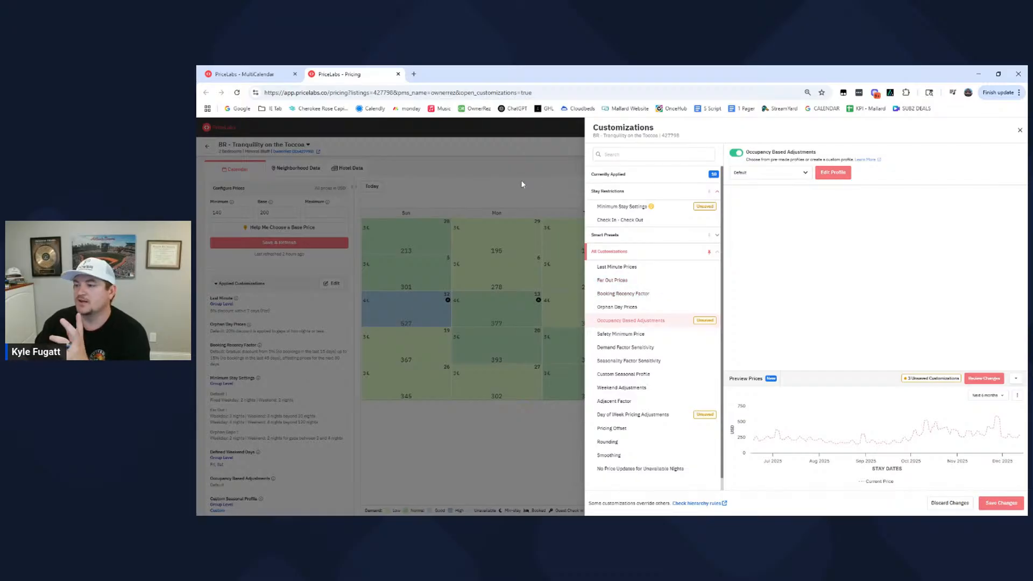
- Close the listing's customizations without saving and review the summary of applied customizations down to Safety Minimum Price
left_click(1020, 131)
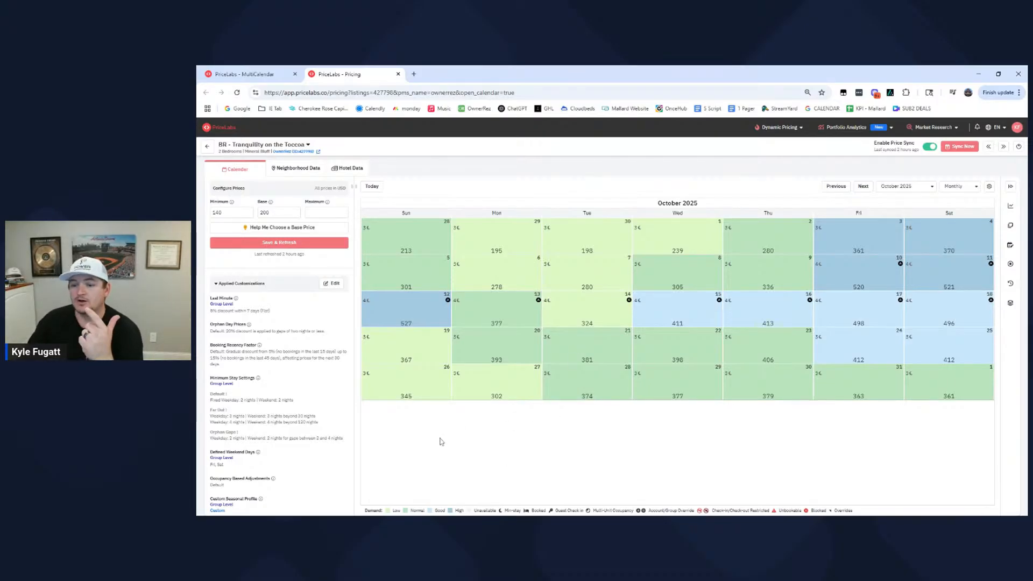
scroll(321, 440, "down", 3)
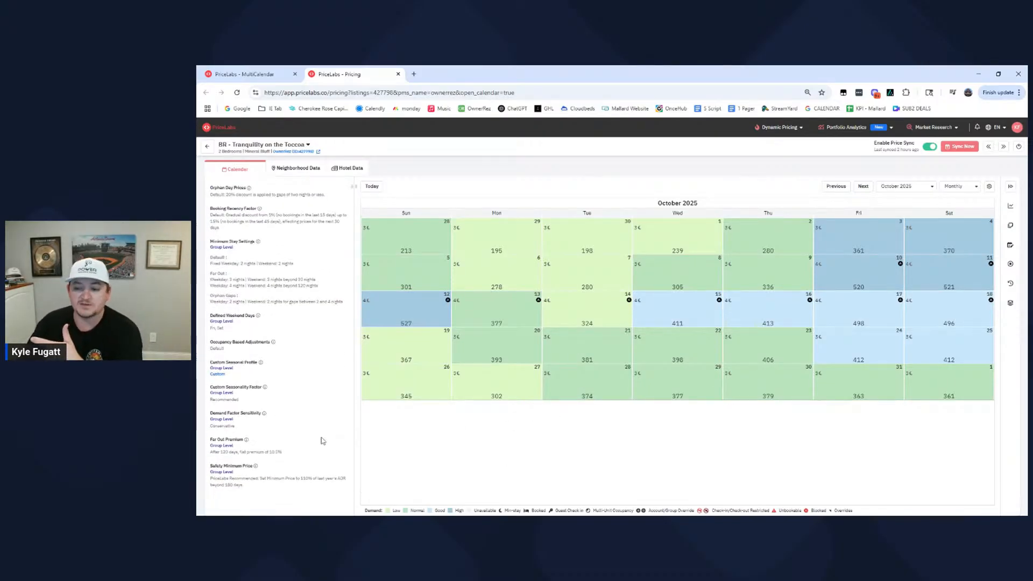
scroll(321, 440, "down", 1)
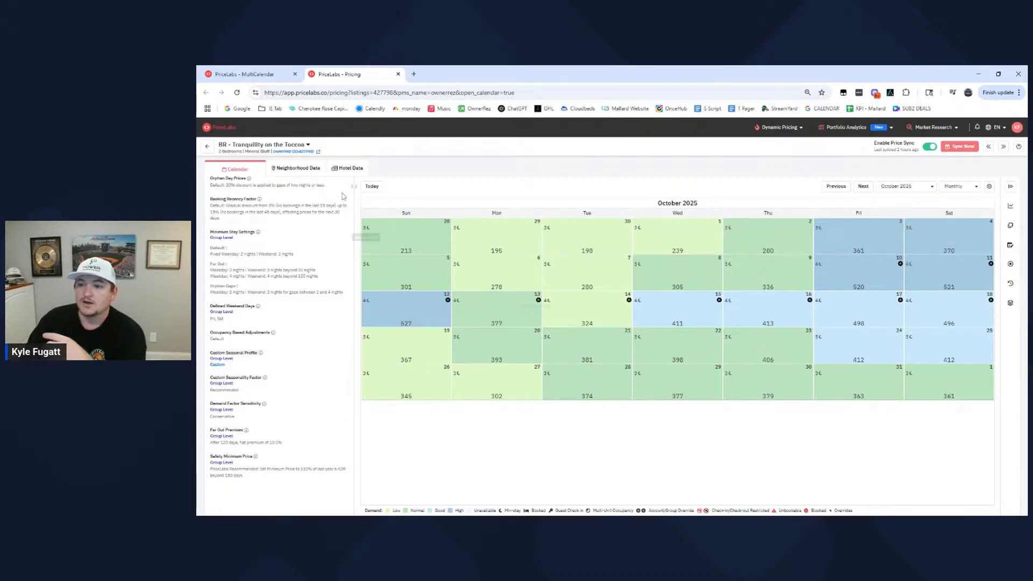
- Open the listing's Neighborhood Data and examine the Future Prices and Occupancy charts alongside the applied customizations
left_click(299, 169)
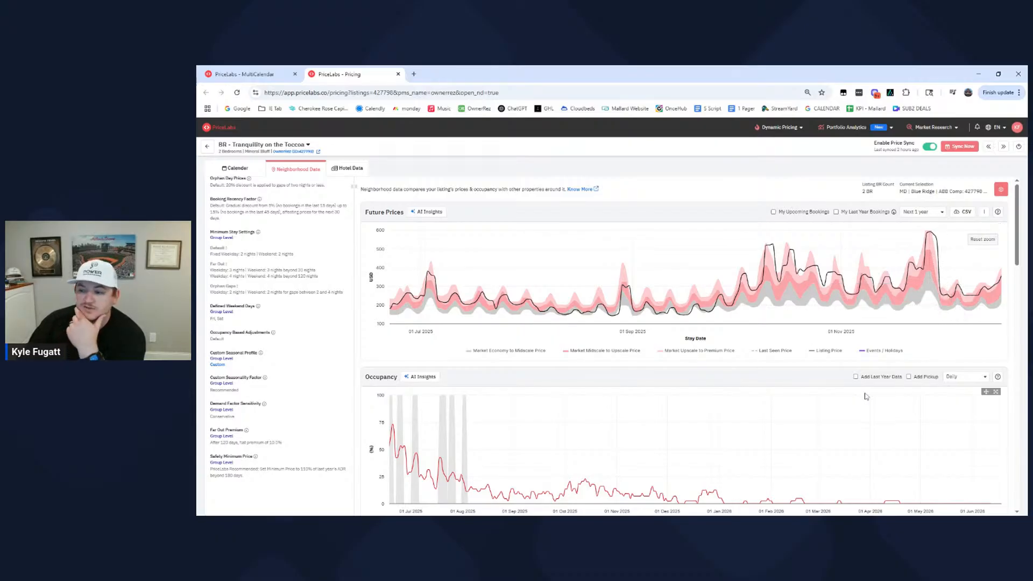
scroll(646, 414, "down", 5)
scroll(567, 411, "up", 5)
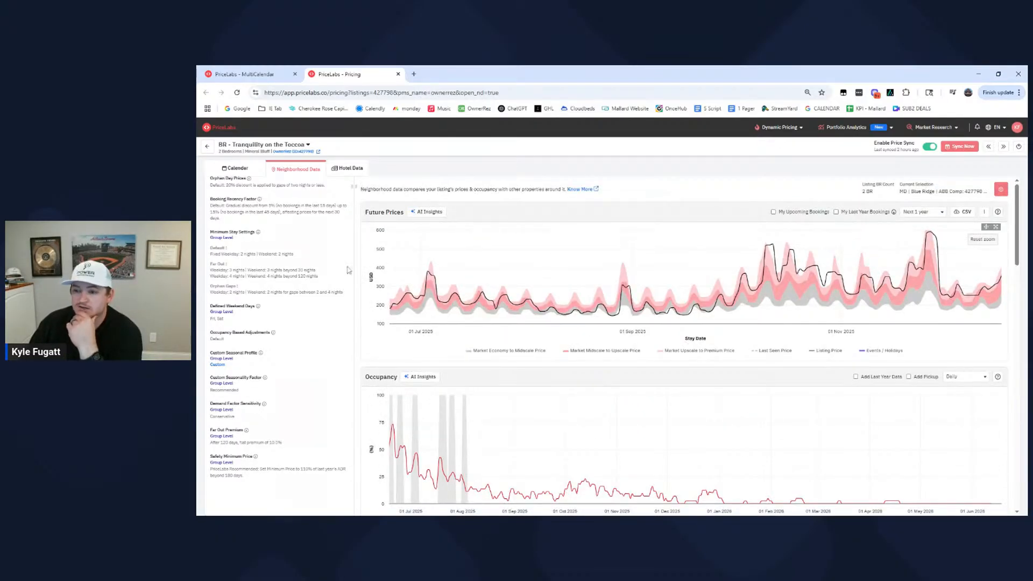
scroll(277, 278, "up", 1)
scroll(277, 278, "down", 1)
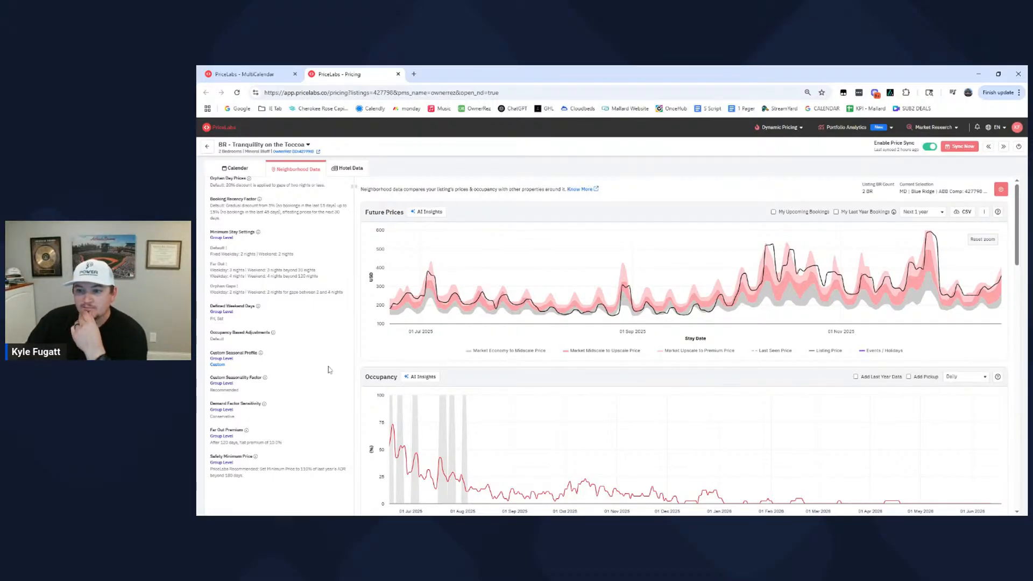
scroll(306, 342, "up", 1)
scroll(306, 342, "up", 2)
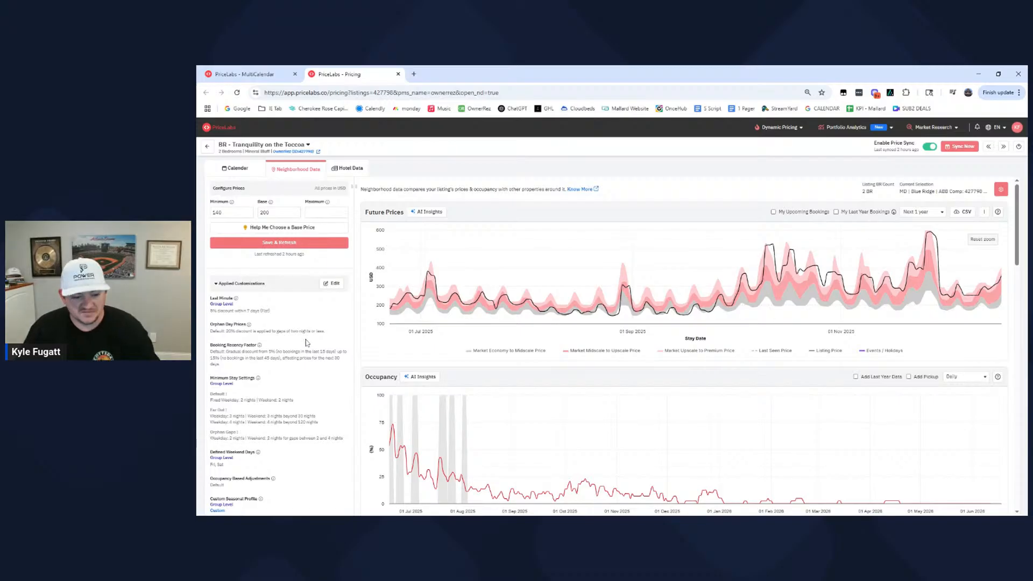